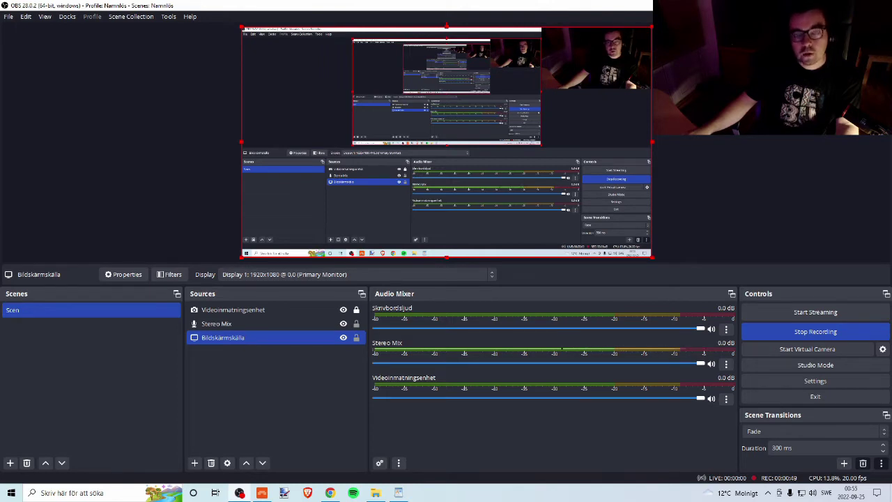
Switch to the Tropical Blizzard project in Bitwig Studio and view the full song arrangement on the timeline
left_click(838, 5)
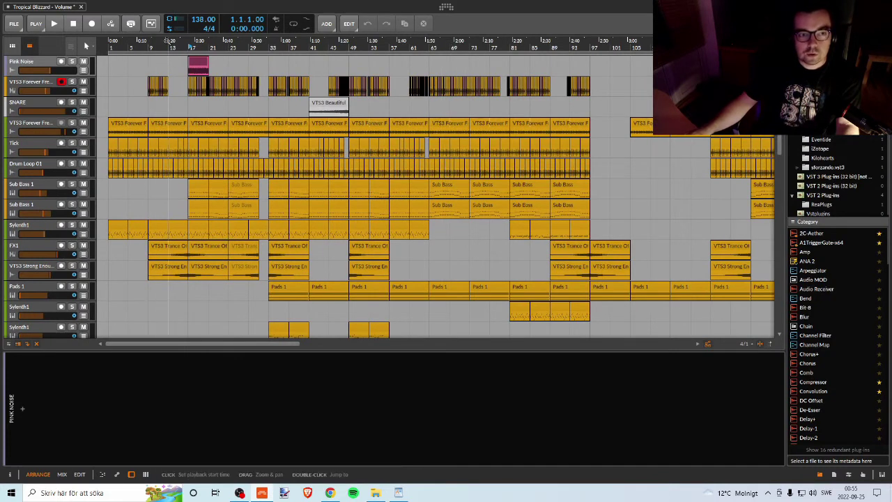
left_click_drag(168, 42, 150, 66)
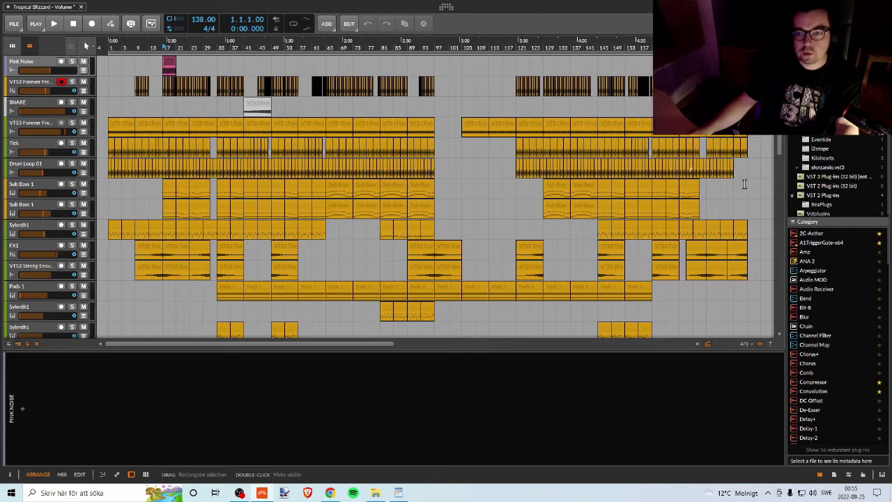
left_click_drag(781, 147, 813, 138)
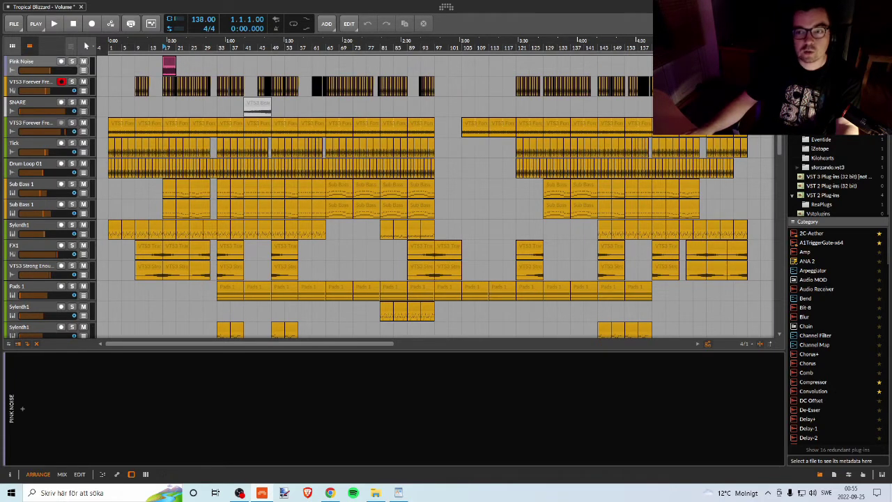
mouse_move(780, 144)
left_mouse_down()
mouse_move(769, 266)
mouse_move(779, 142)
left_mouse_up()
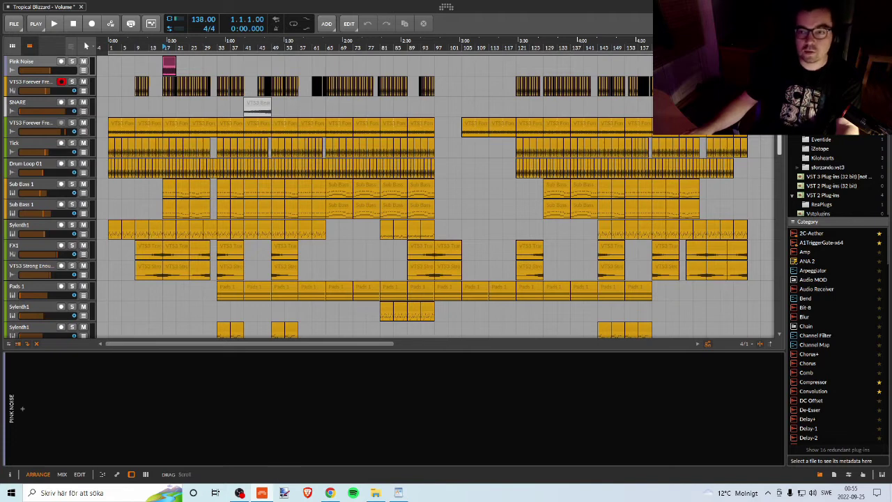
mouse_move(779, 144)
left_mouse_down()
mouse_move(777, 260)
mouse_move(779, 142)
left_mouse_up()
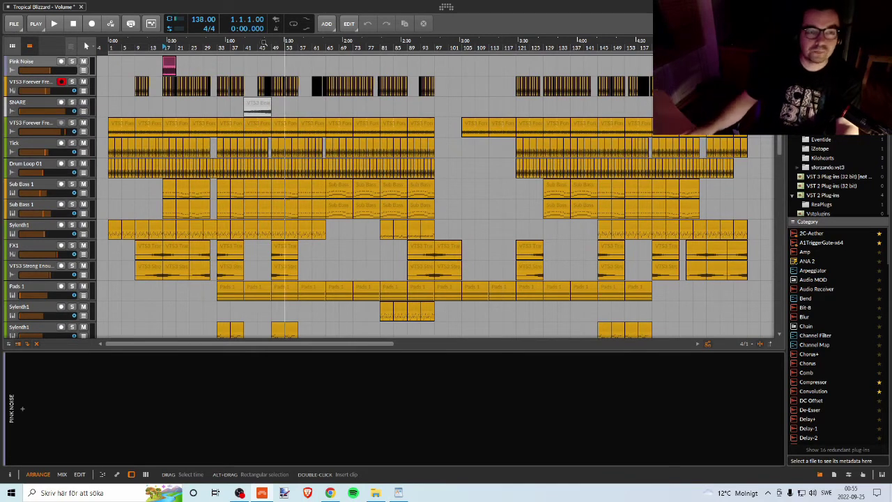
Play the song from bar 1 while checking the mixer view, return to the arrangement, and stop playback around bar 18
left_click(109, 45)
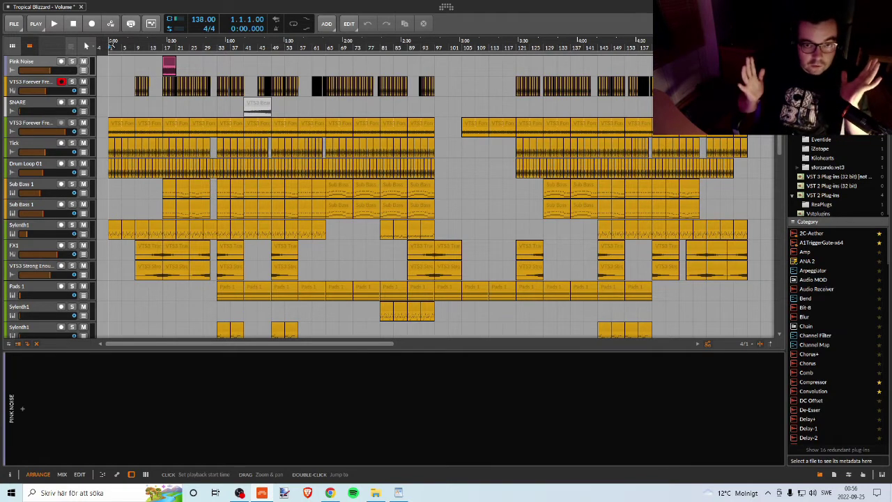
key("space")
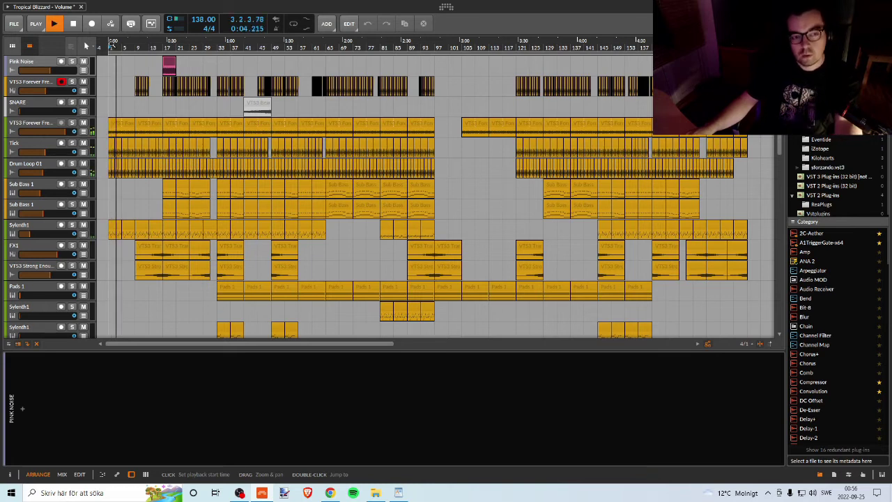
key("Tab")
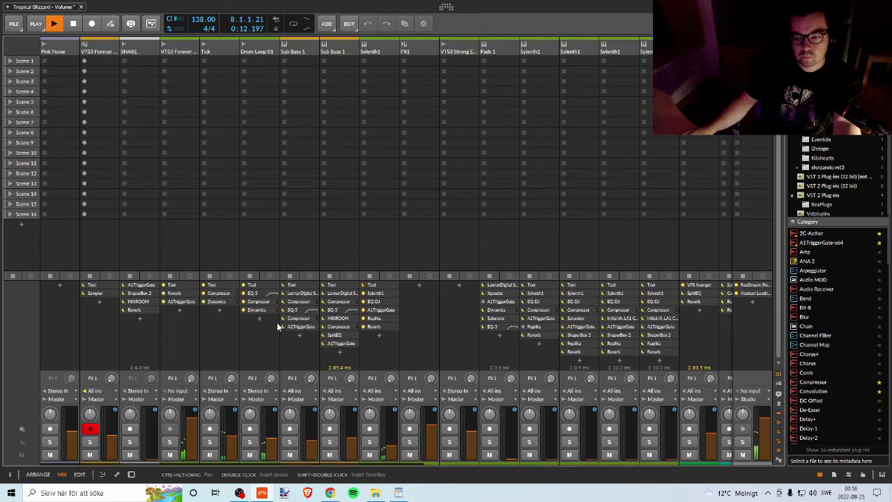
key("Tab")
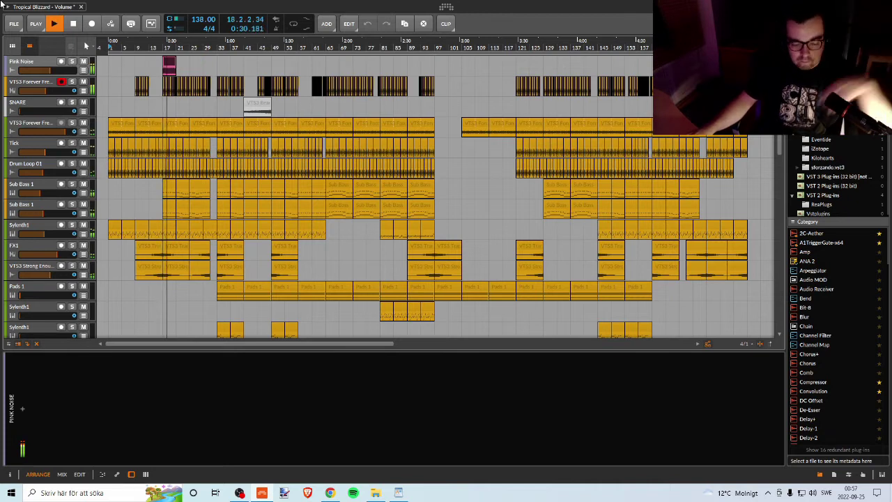
key("space")
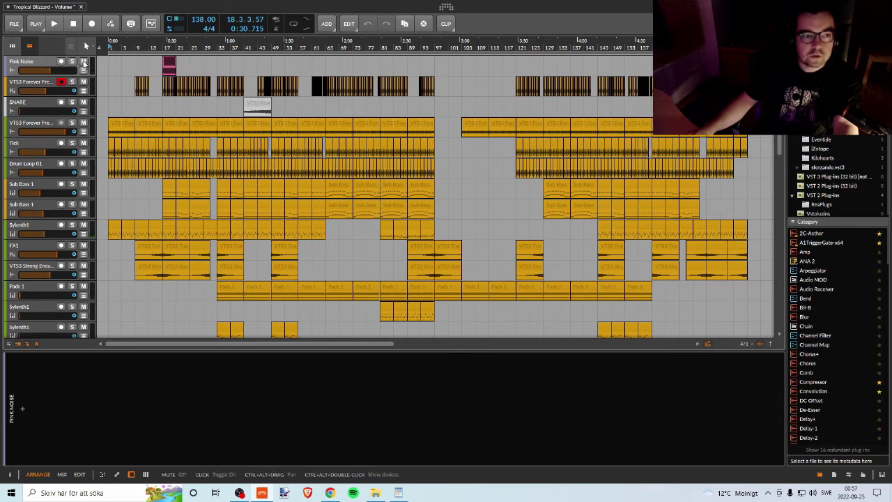
Mute the Pink Noise track and start playback from bar 9
left_click(84, 61)
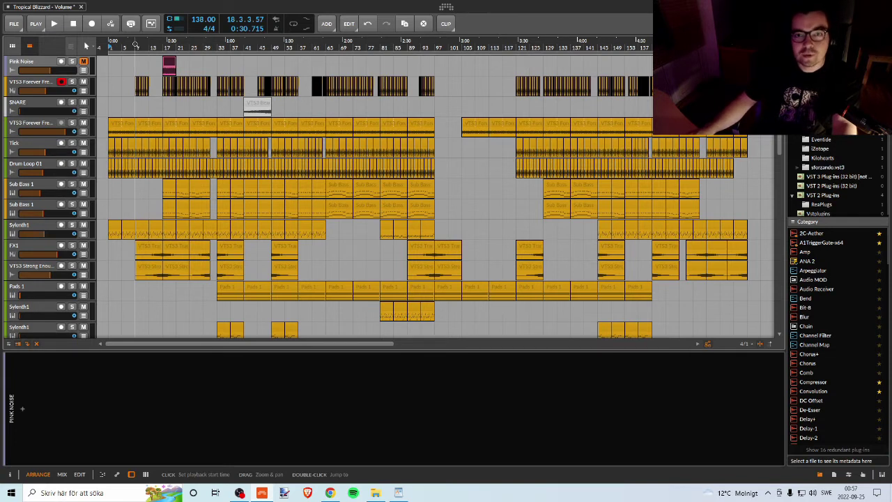
left_click(135, 45)
key("space")
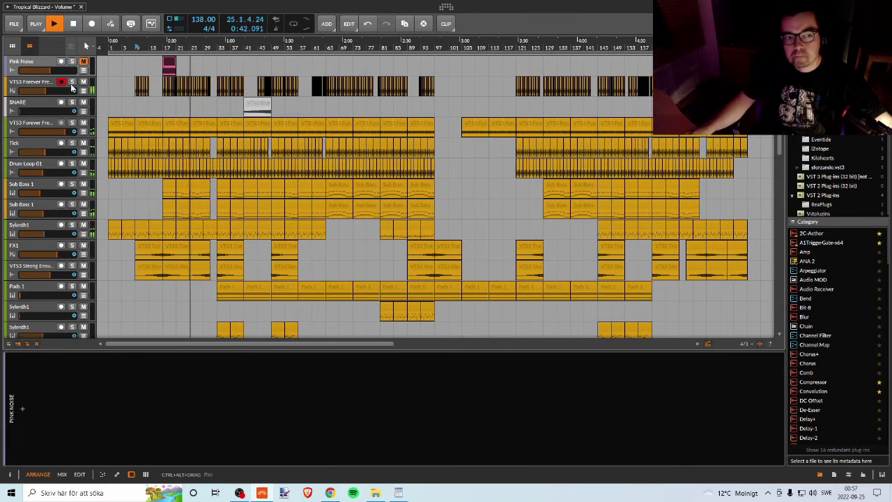
Examine the device chains of the tracks from the VTS3 kick through the snare, drum loops and sub basses to FX1 during playback
left_click(24, 83)
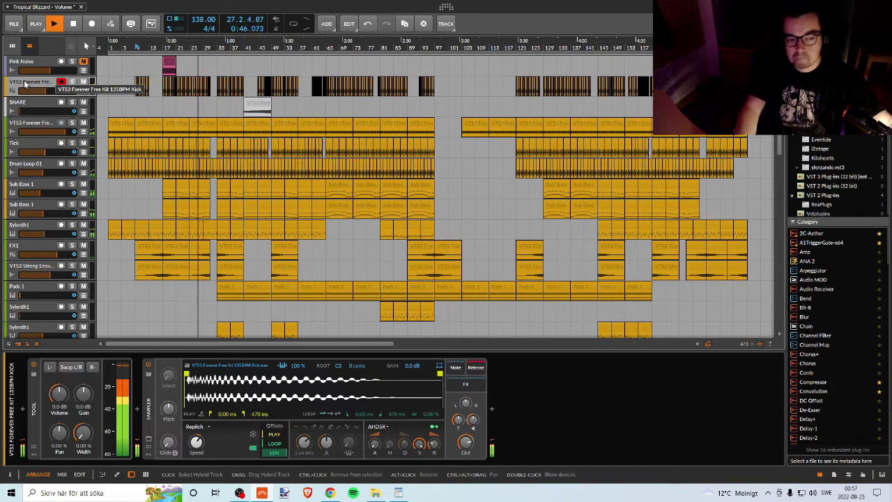
key("Down")
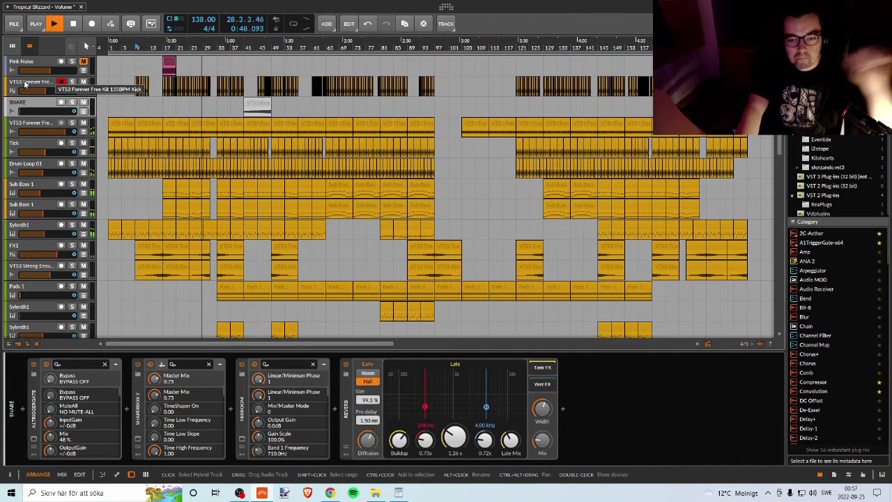
key("Down")
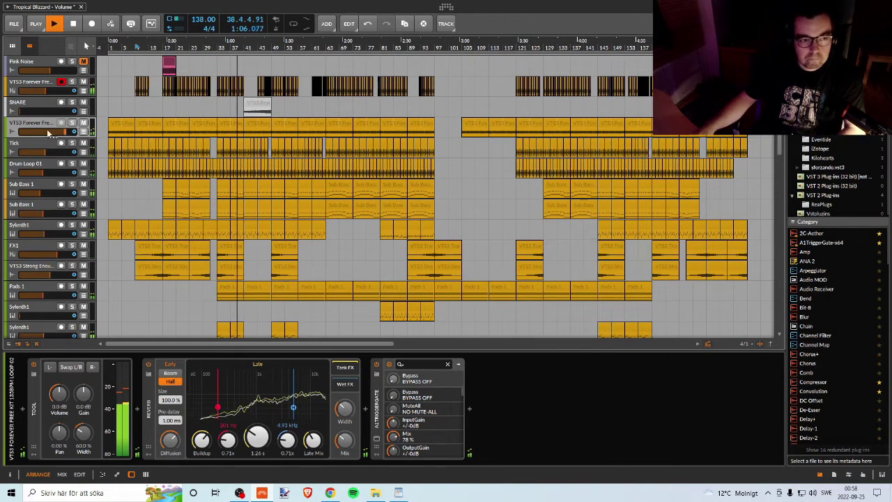
key("Down")
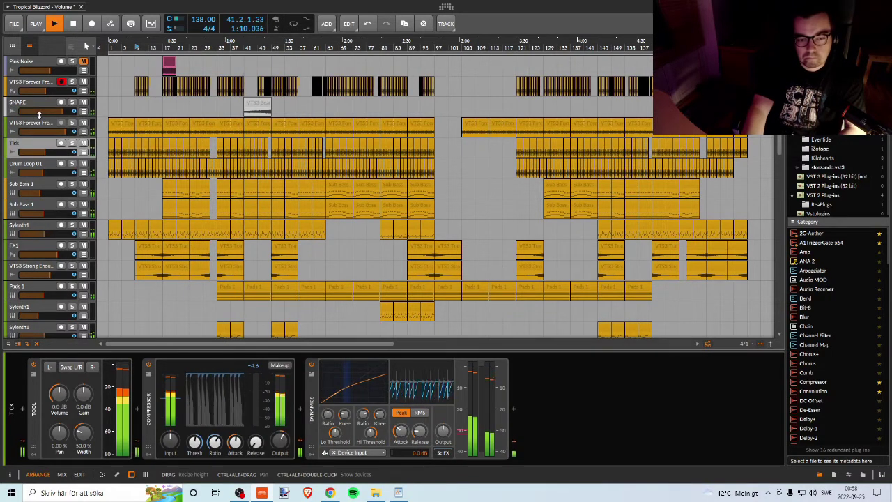
key("Down")
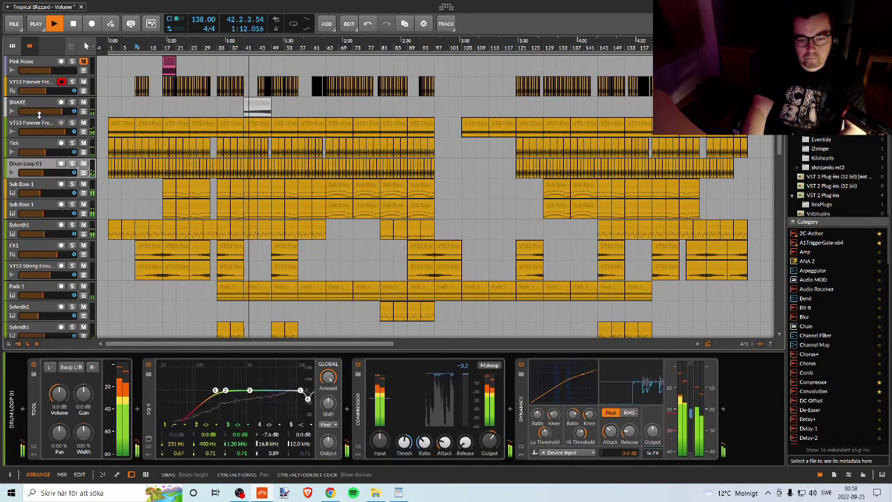
key("Down")
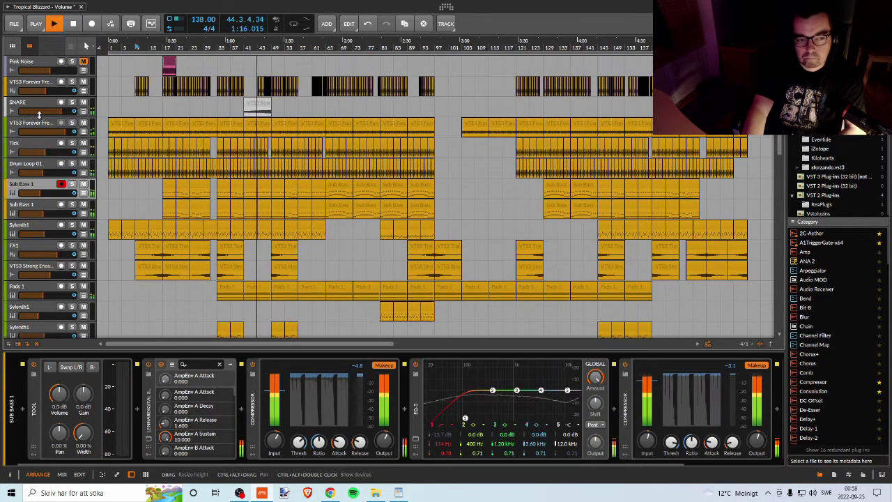
key("Down")
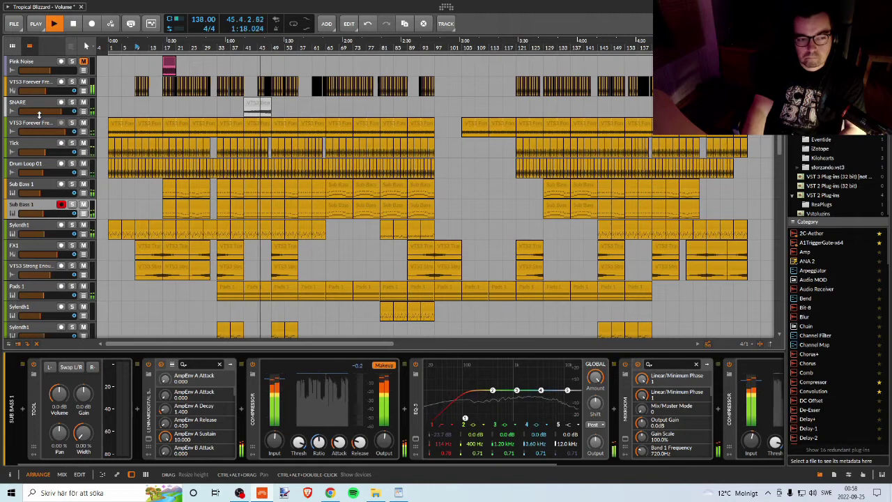
key("Down")
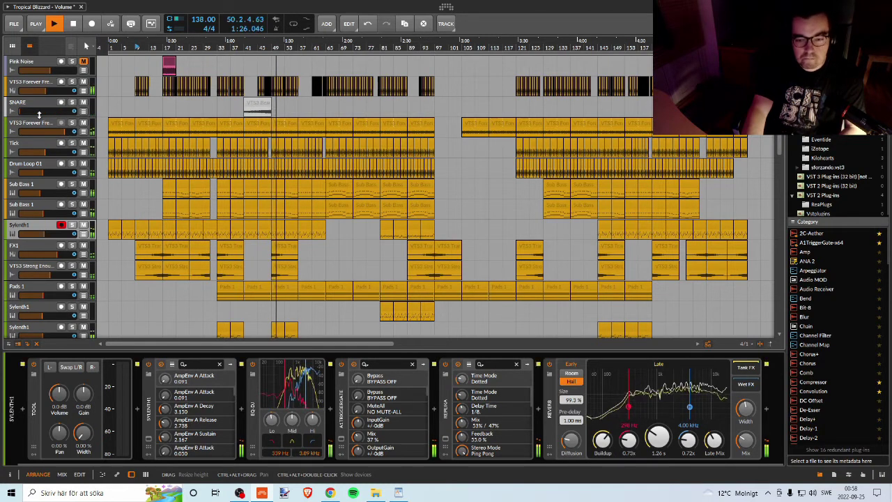
key("Down")
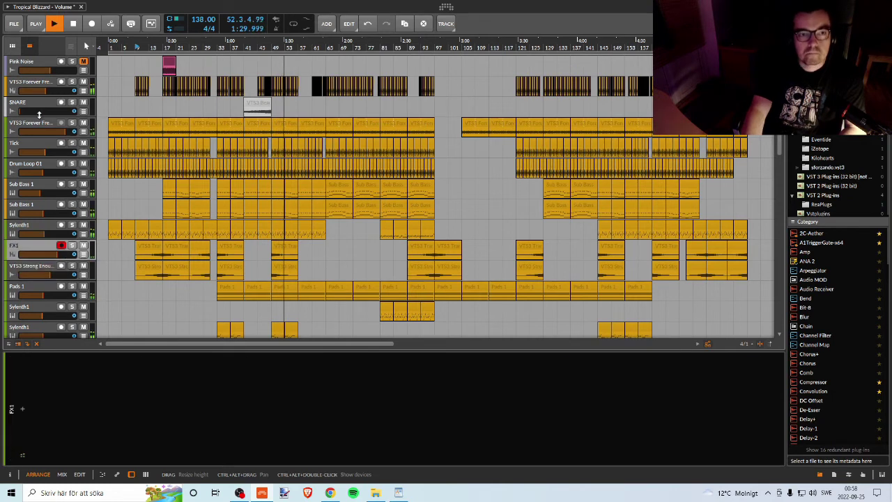
key("Up")
Open the DSP Performance Graph, inspect the processing load during playback, and close it
left_click(172, 22)
left_click_drag(402, 197, 205, 60)
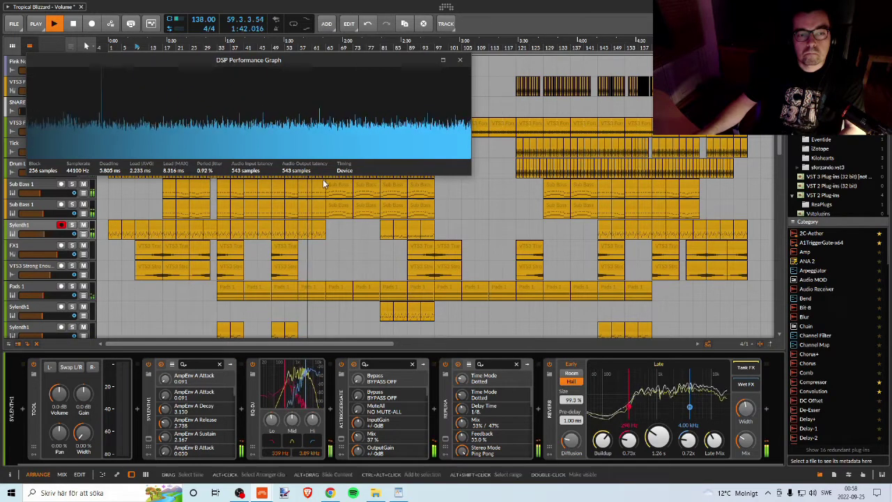
left_click(460, 62)
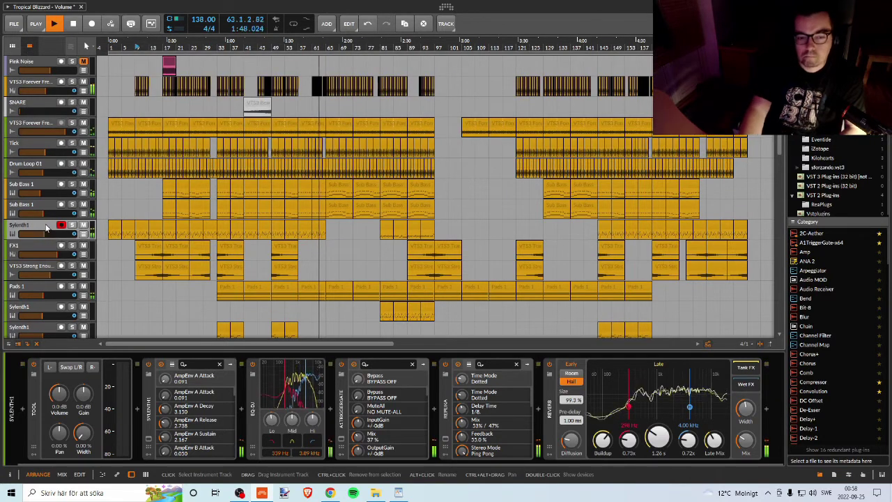
Examine the device chains of Pads 1 and the Sylenth1 tracks below it, through to the last Sylenth1 chain's Reverb
key("Down")
key("Down")
key("Down")
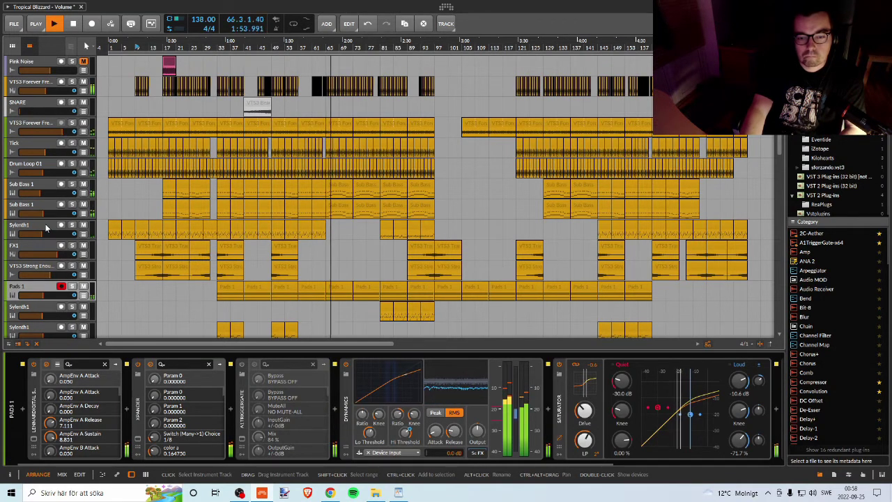
key("Down")
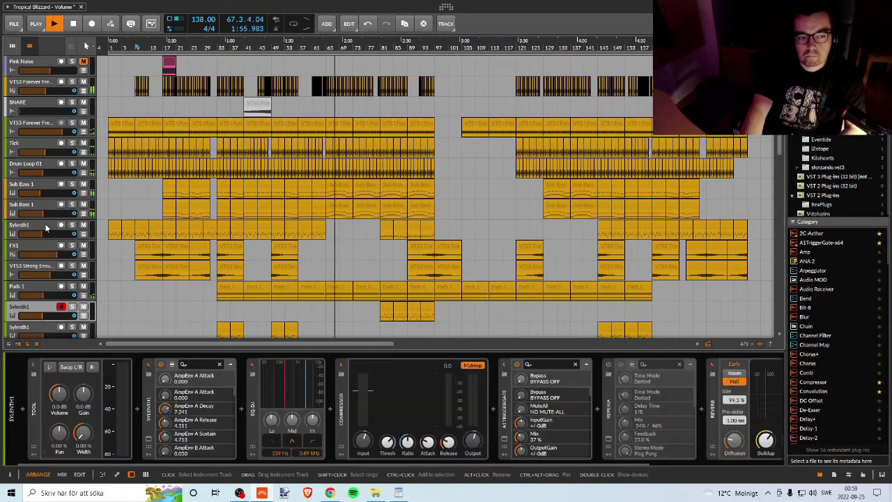
key("Down")
key("Down")
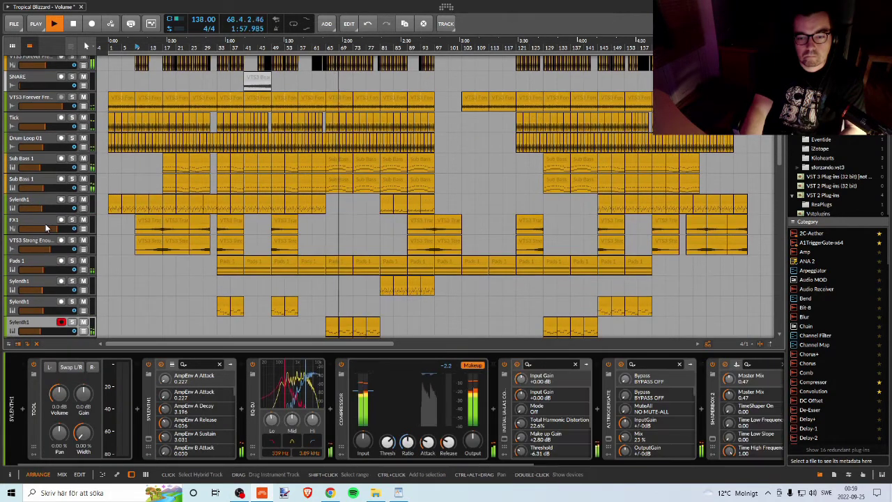
key("Down")
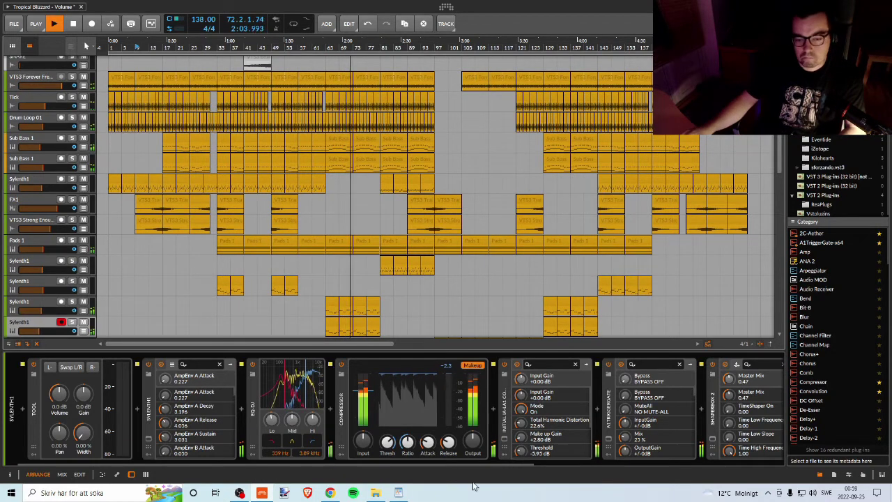
left_click_drag(487, 461, 743, 465)
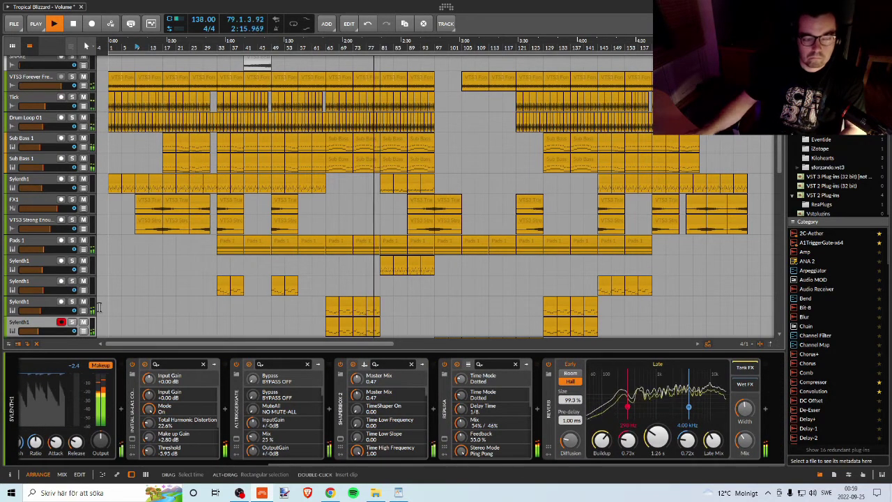
Step through the remaining tracks from VPS Avenger to the VTS1 Jericho crash, viewing their devices, and return to the Pink Noise track
key("Down")
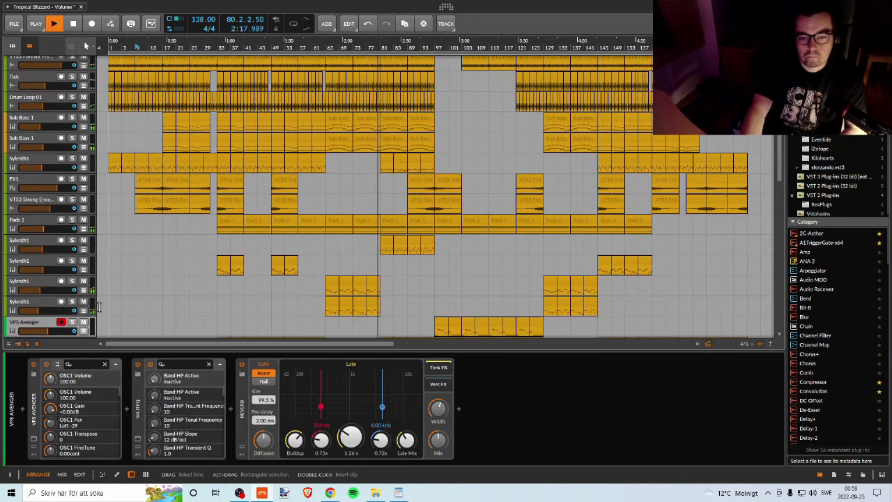
key("Down")
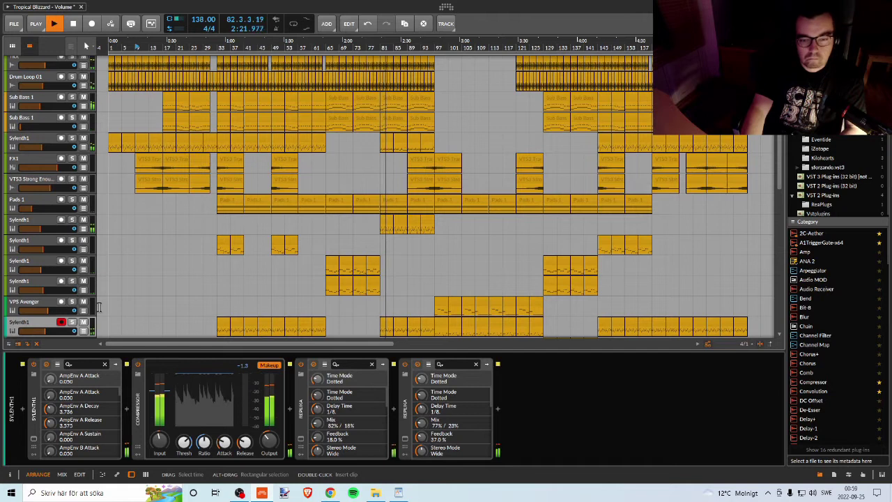
key("Down")
key("Down")
key("Down")
key("Down")
key("Down")
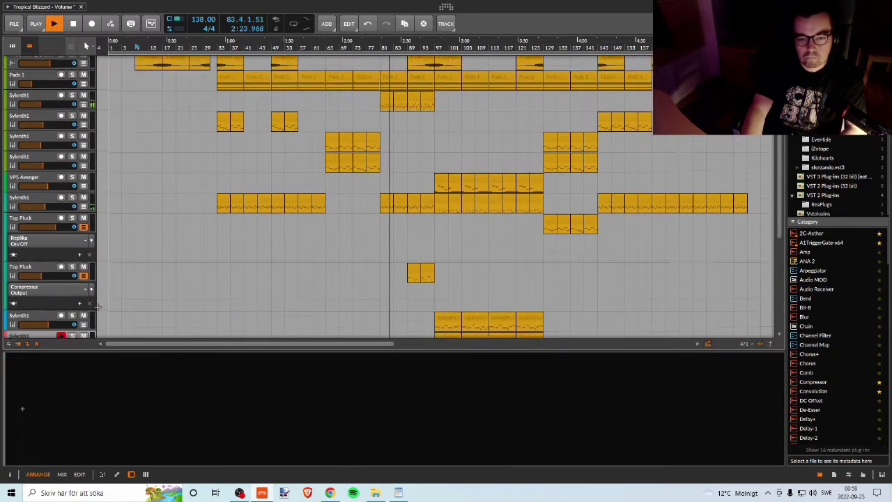
key("Down")
key("Down")
key("Down")
key("Down")
key("Down")
key("Down")
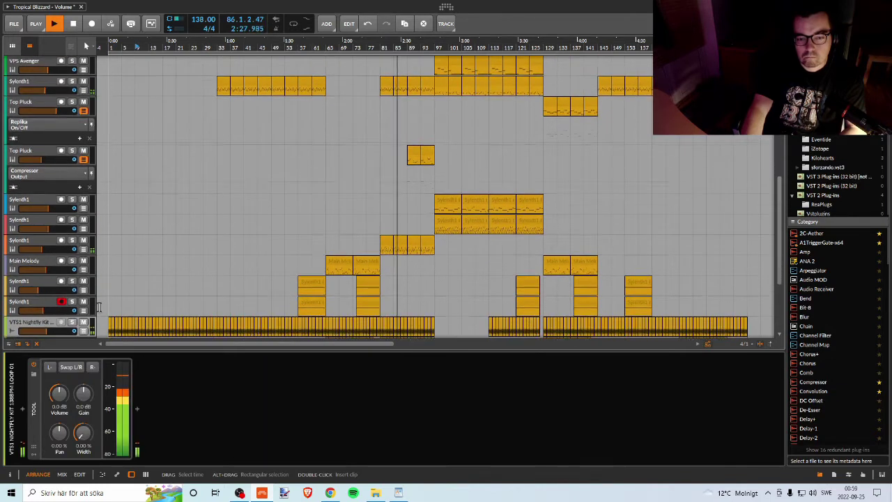
key("Down")
key("Down")
key("Down")
key("Down")
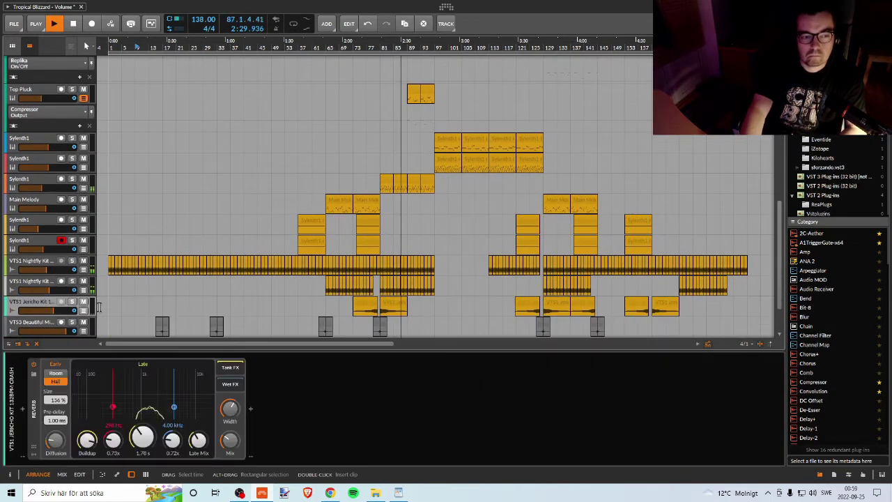
key("ctrl+z")
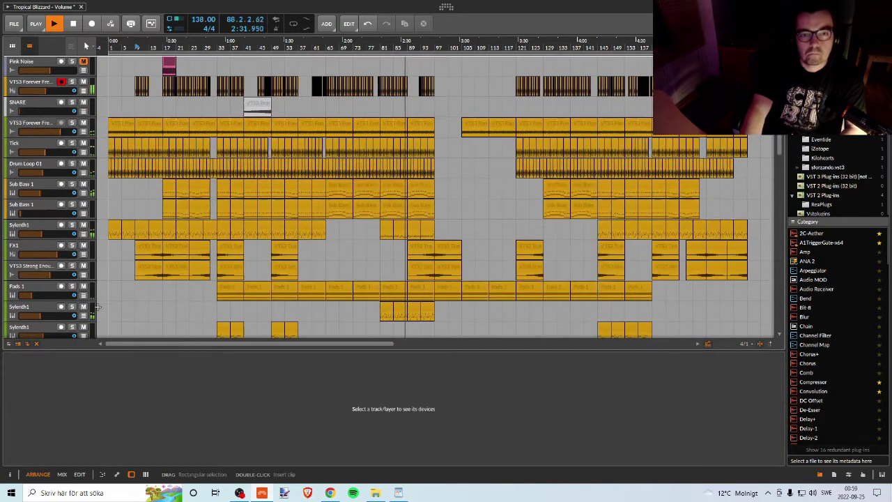
key("Down")
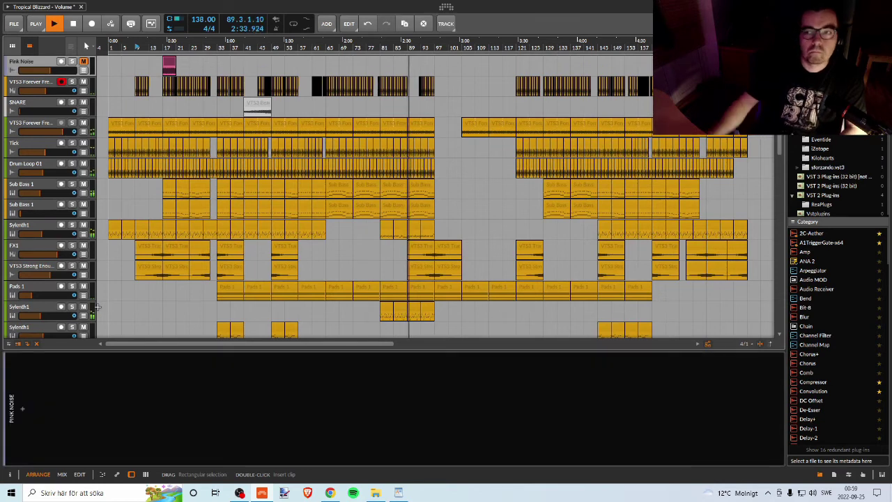
Show the clip launcher beside the arranger timeline, look it over, and hide it again
left_click(86, 48)
left_click(85, 48)
left_click(13, 47)
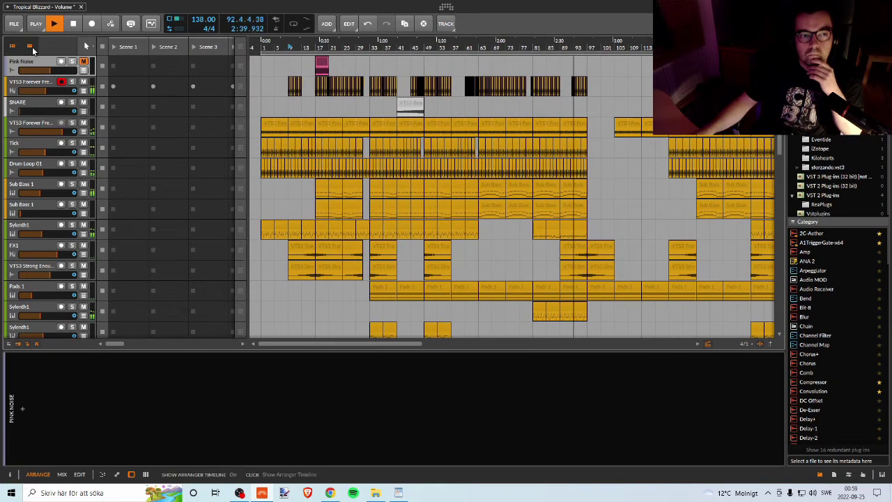
left_click(12, 48)
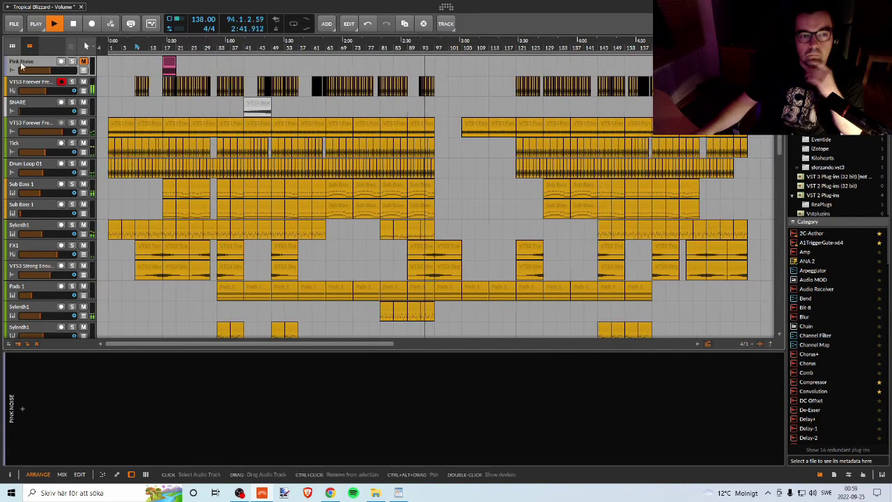
Switch to the mixer, look across its channels through to the VTS1 tracks, and display the master track's device chain
key("alt+2")
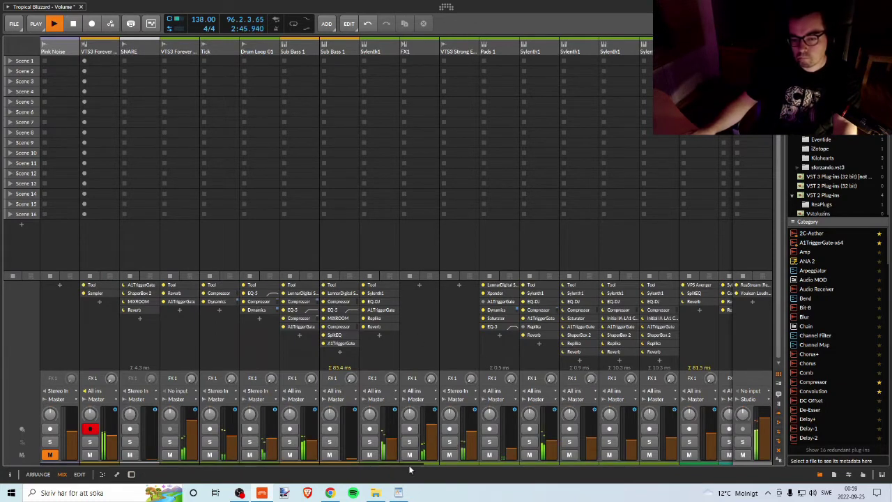
left_click_drag(362, 462, 307, 478)
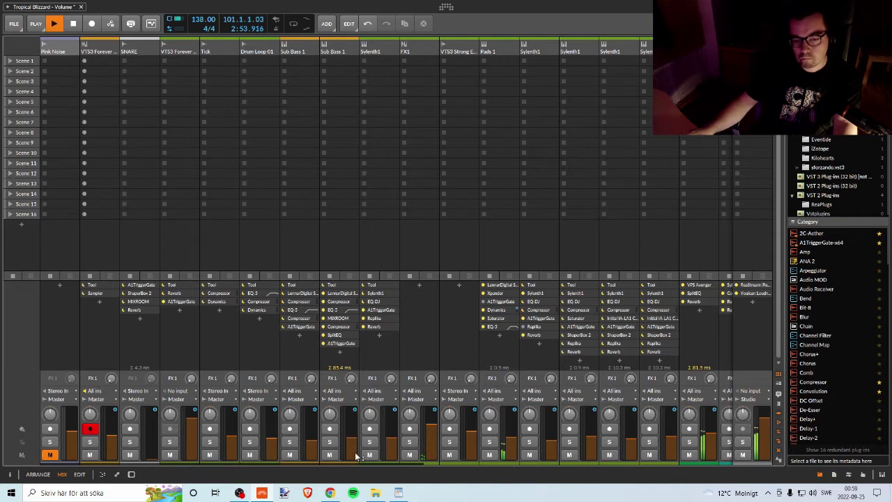
left_click_drag(352, 463, 620, 472)
key("Tab")
key("Tab")
key("d")
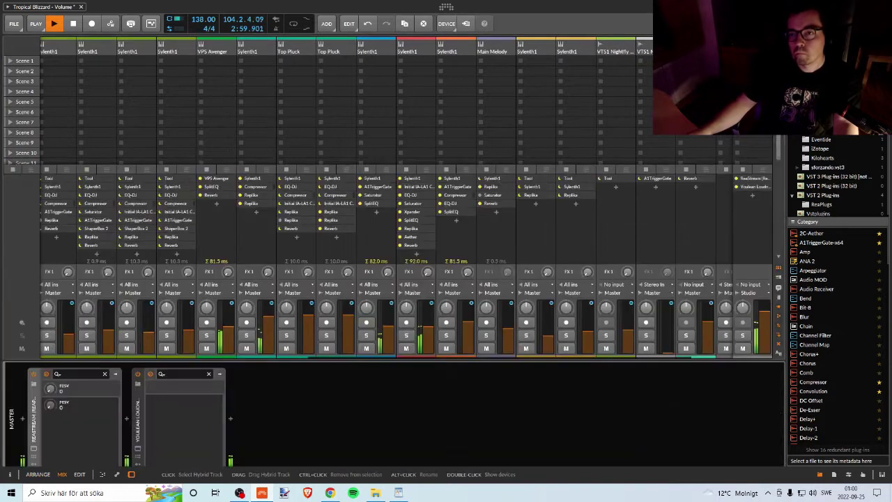
Open Youlean Loudness Meter 2 on the master, examine the loudness during playback, and close it
left_click(137, 447)
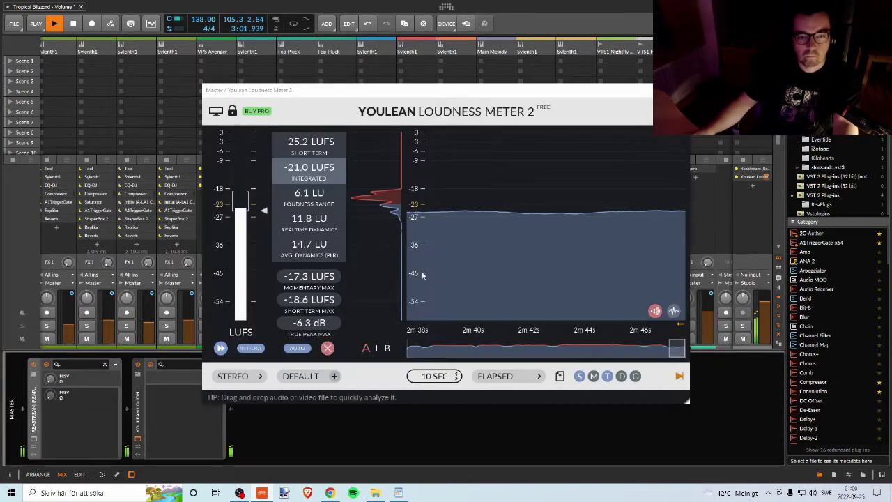
left_click_drag(473, 90, 515, 71)
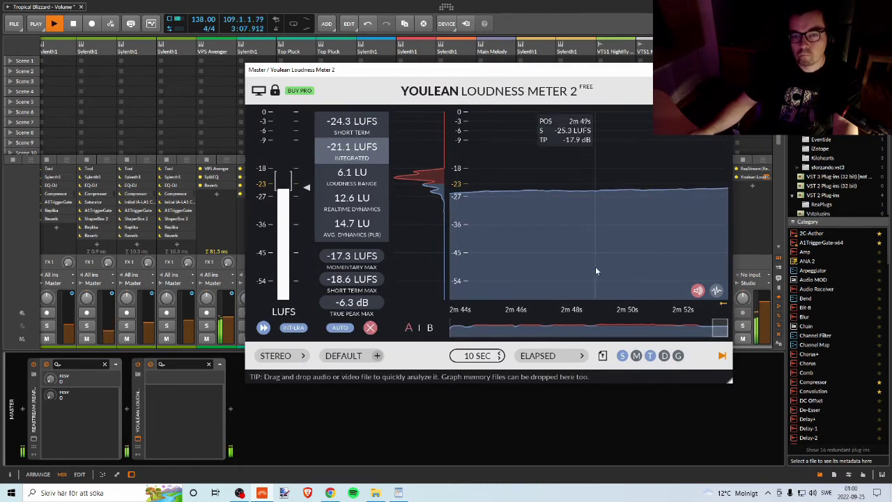
left_click(721, 69)
Open ReaStream on the master, check its send settings and signal level, and close it
left_click(63, 431)
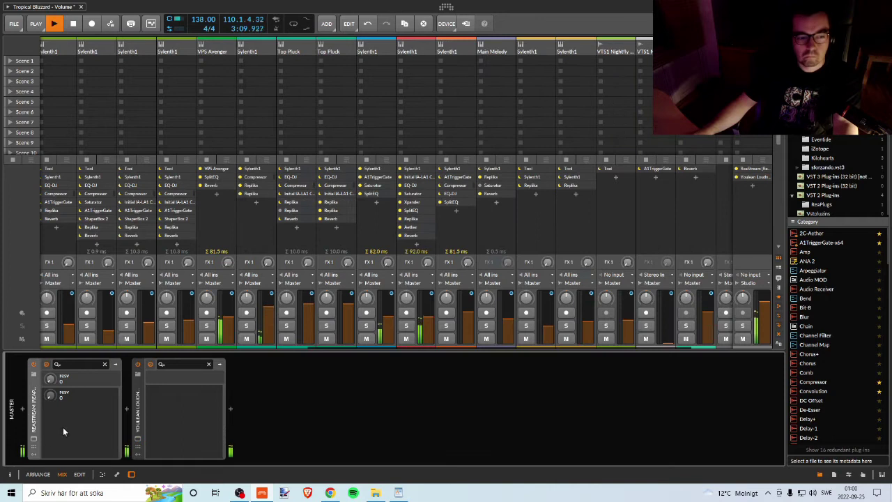
left_click(34, 442)
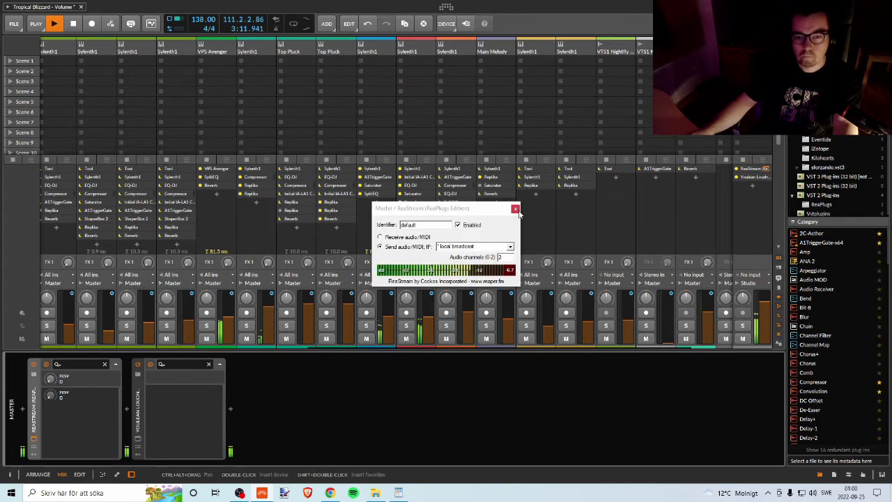
left_click(492, 213)
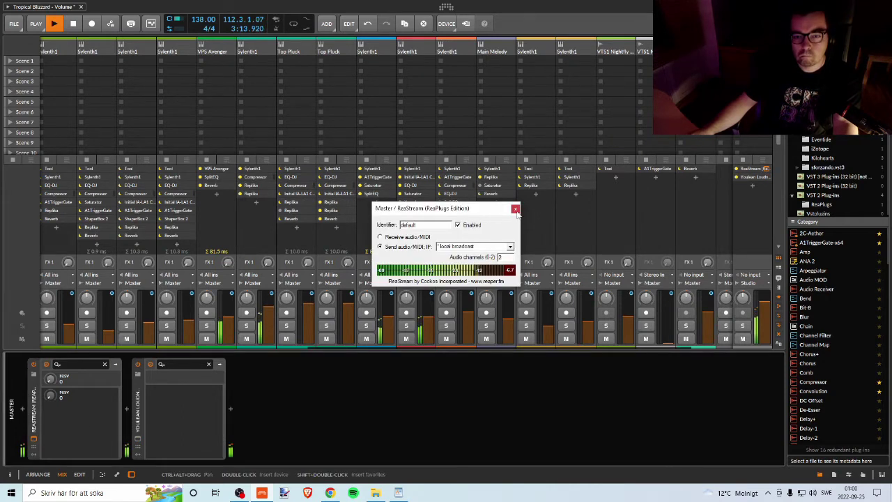
left_click(515, 209)
Return to the arrangement, collapse the device panel to enlarge the track area, and show the inspector
key("alt+1")
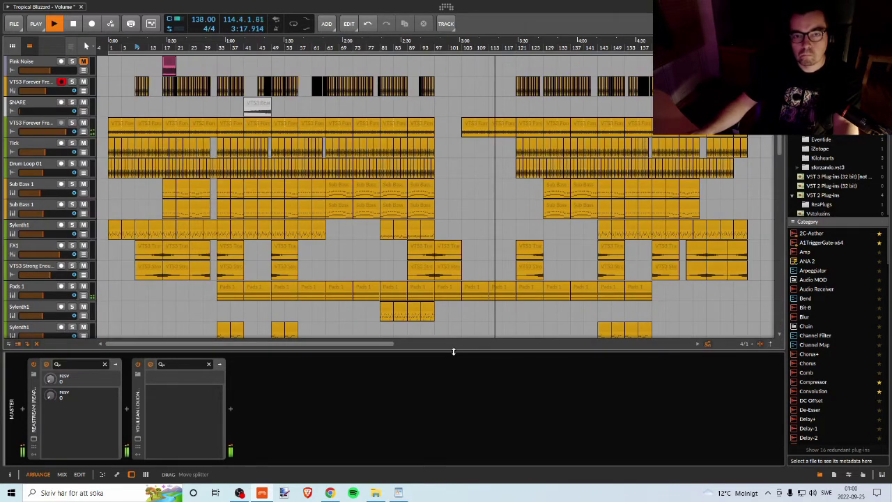
left_click_drag(453, 352, 453, 461)
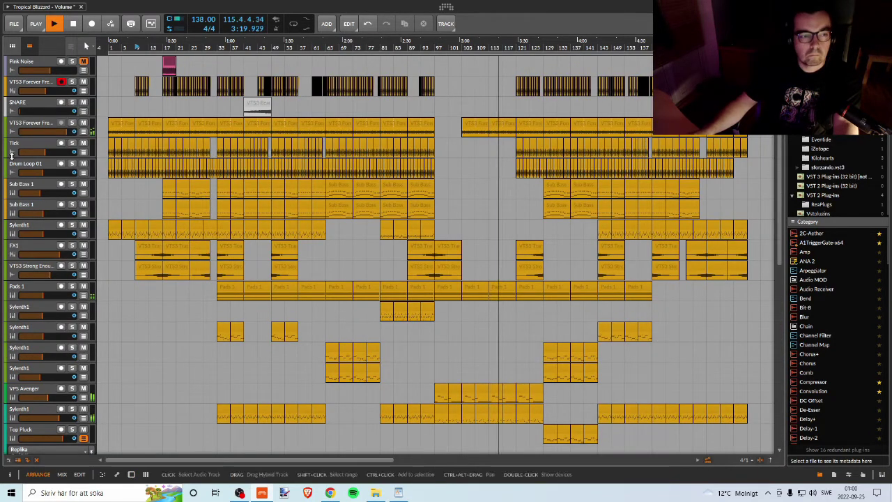
left_click(11, 475)
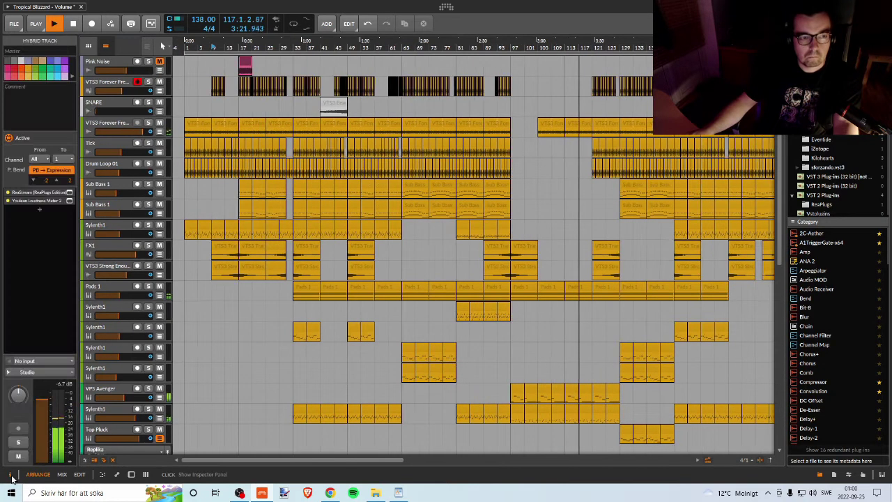
Step from the Sylenth1 track below the pads up to Pink Noise, examining each track in the inspector, and hide the inspector
left_click(108, 333)
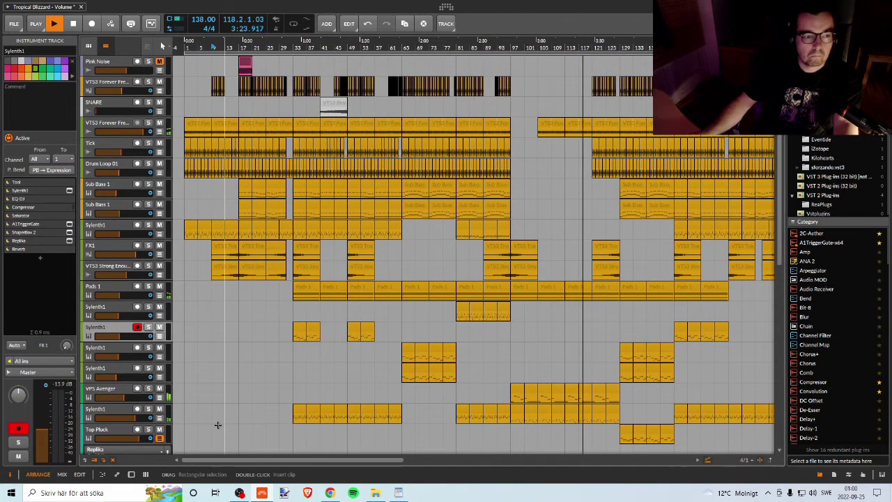
key("Up")
key("Up")
key("Up")
key("Up")
key("Up")
key("Up")
key("Up")
key("Up")
key("Up")
key("Up")
key("Up")
key("Up")
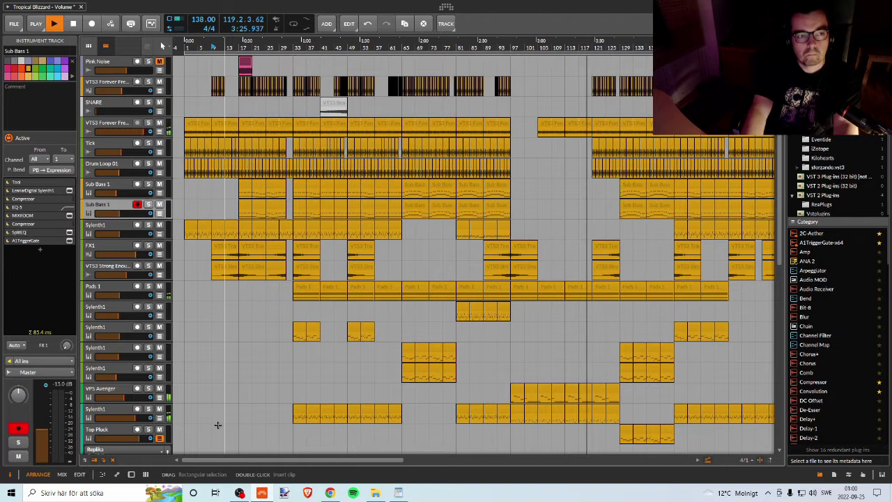
key("Up")
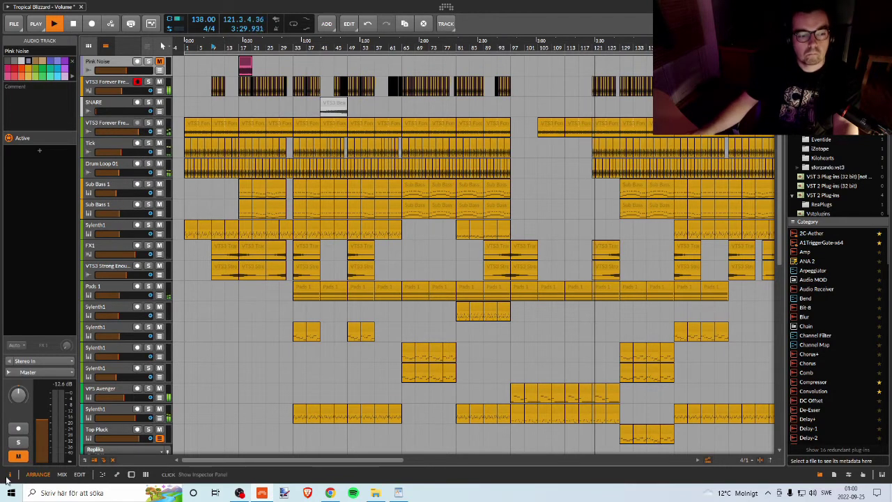
key("i")
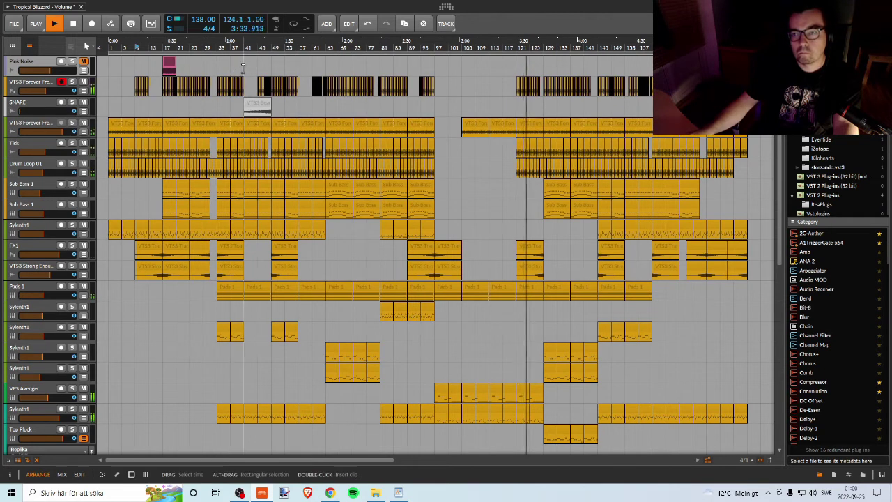
Look through the browser's content types, including presets, devices and samples
left_click(808, 46)
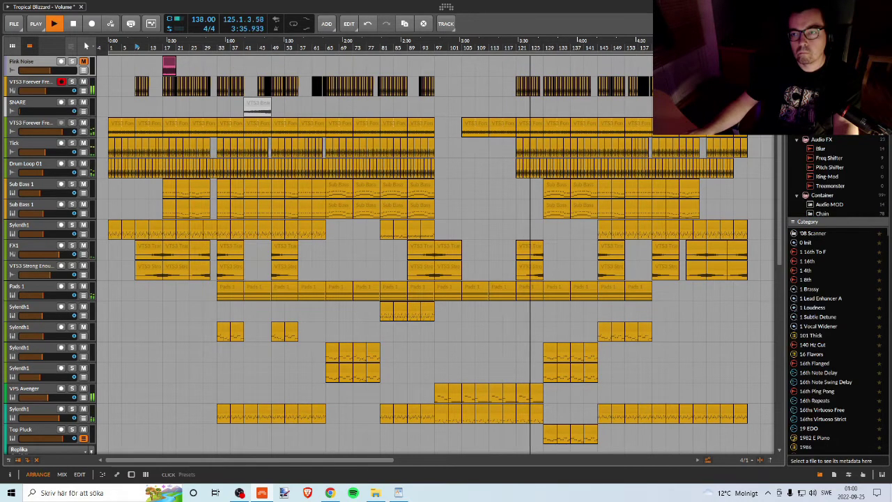
left_click(796, 46)
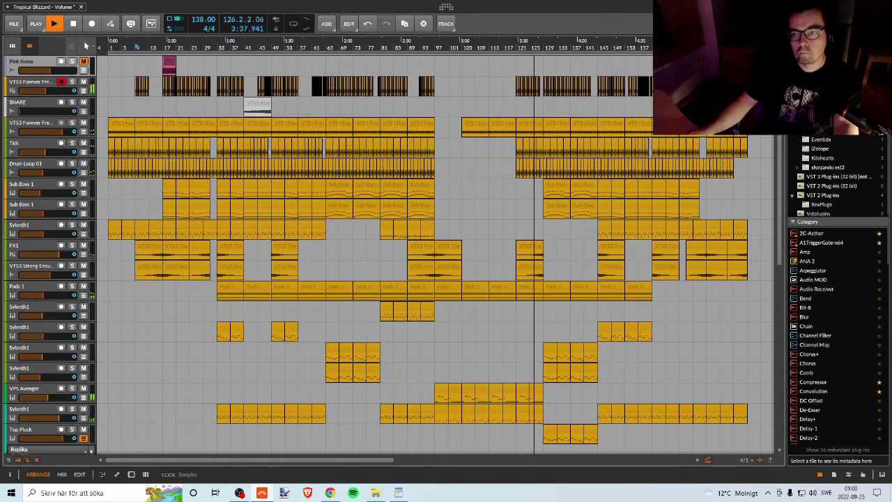
left_click(834, 46)
left_click(821, 46)
left_click(846, 46)
left_click(859, 46)
left_click(871, 46)
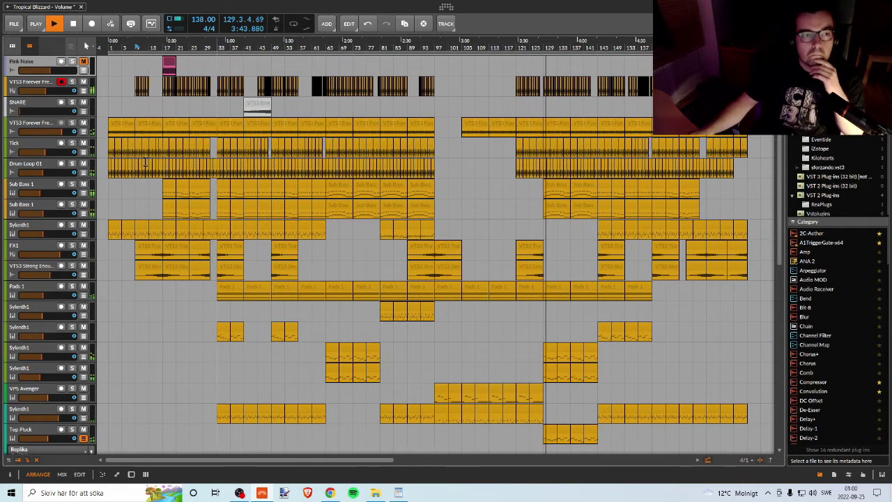
Switch to the mixer and show the detail editor beneath it, made slightly shorter to give the channels more height
key("alt+2")
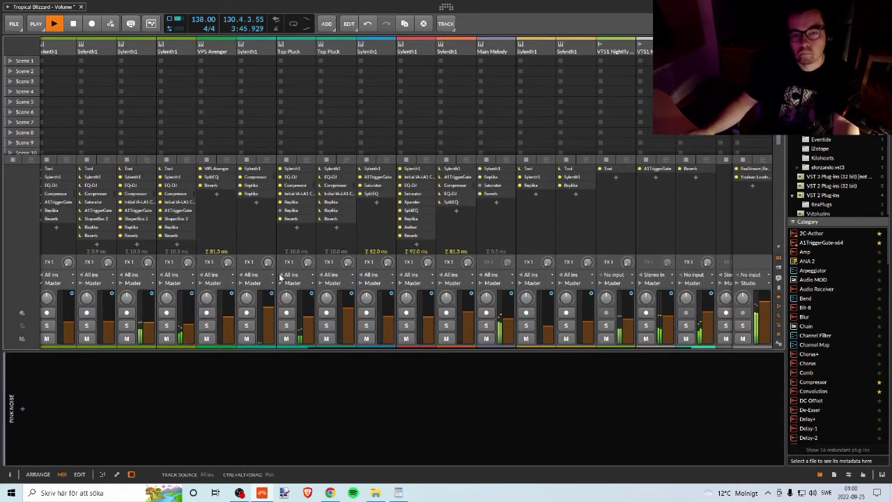
left_click_drag(286, 351, 284, 416)
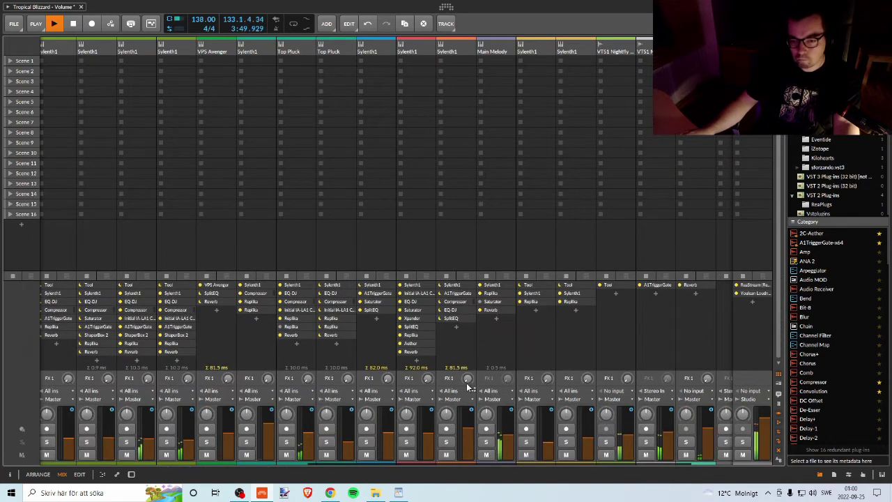
left_click(102, 475)
left_click(131, 475)
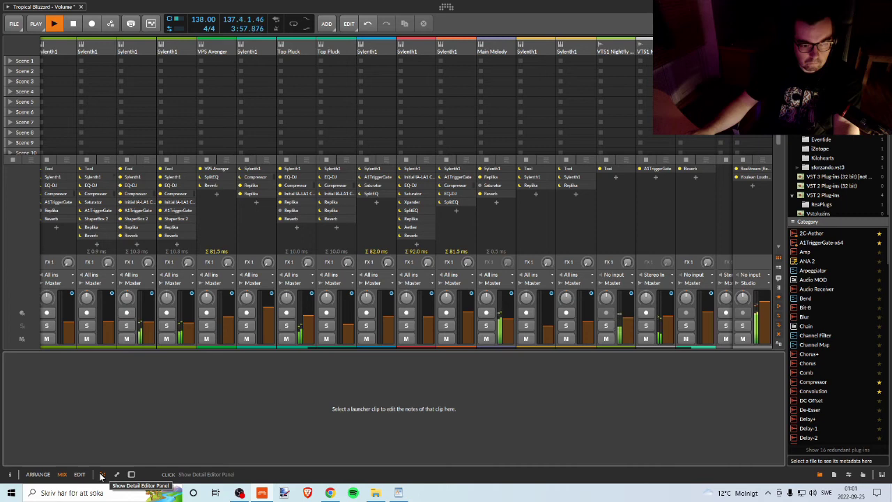
left_click_drag(169, 351, 162, 370)
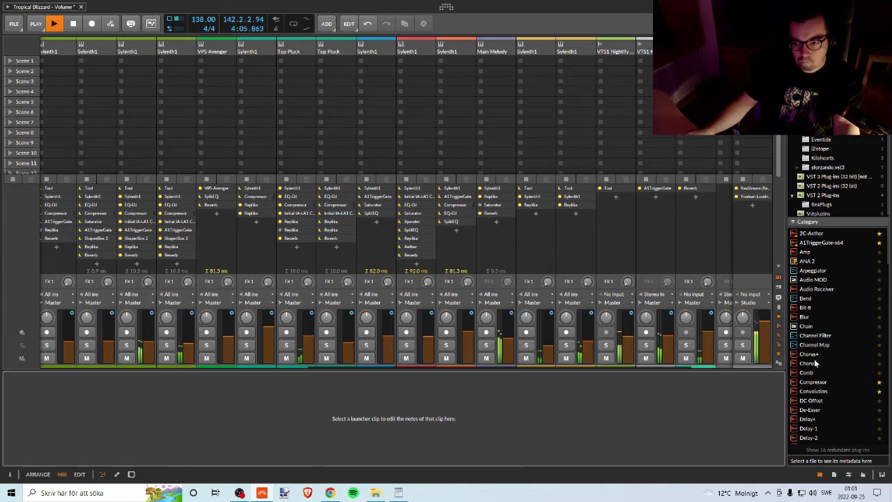
Show the crossfade settings on the mixer channels and hide them again
left_click(780, 364)
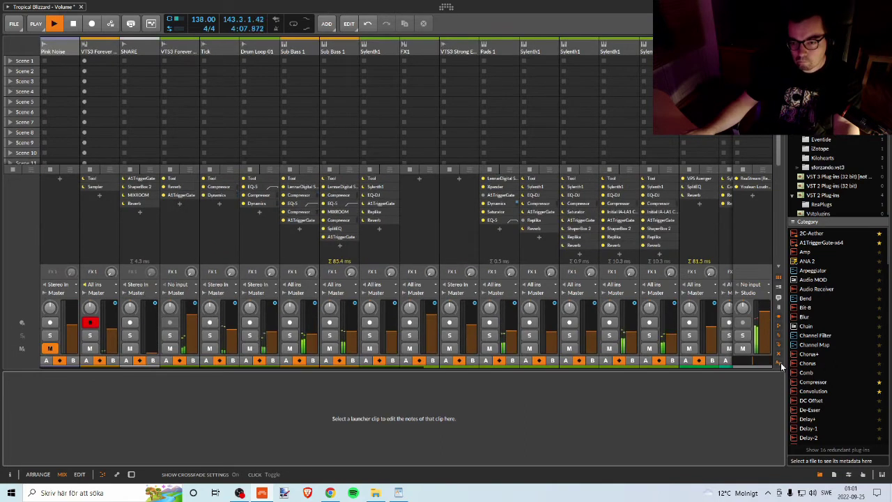
left_click(780, 365)
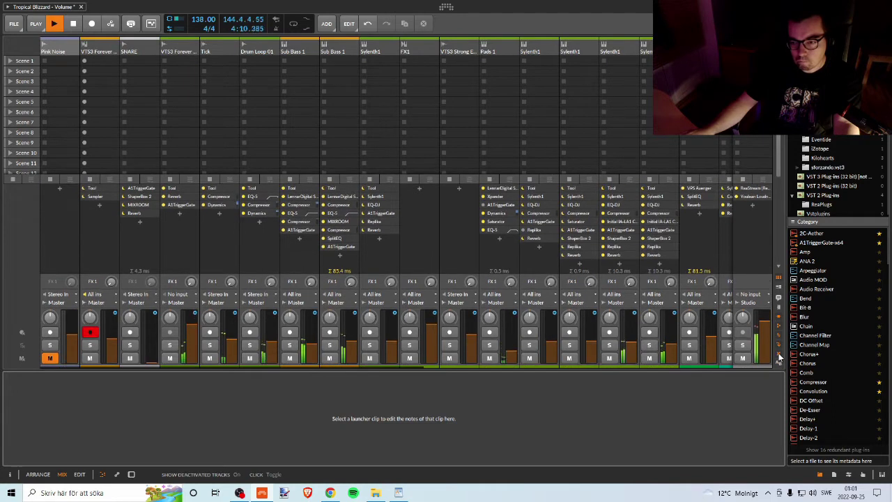
Enable the big meters on the mixer channels and collapse the detail editor so the mixer fills the window
left_click(780, 309)
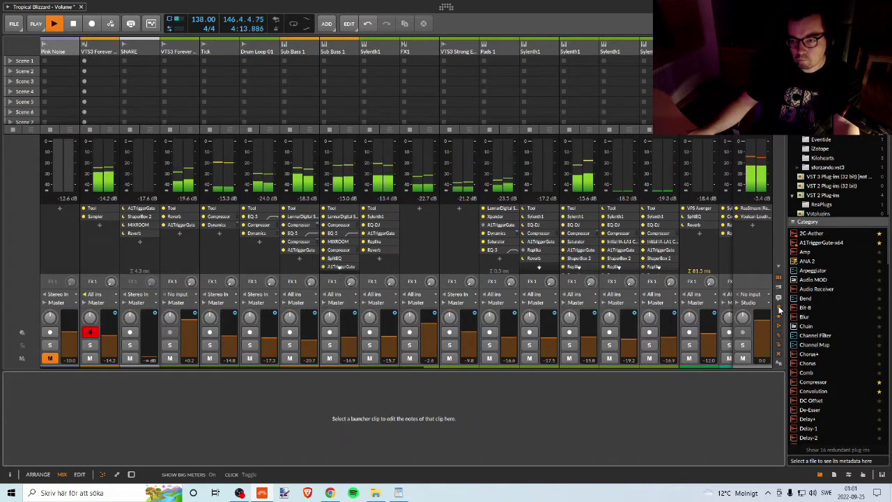
left_click_drag(390, 368, 373, 468)
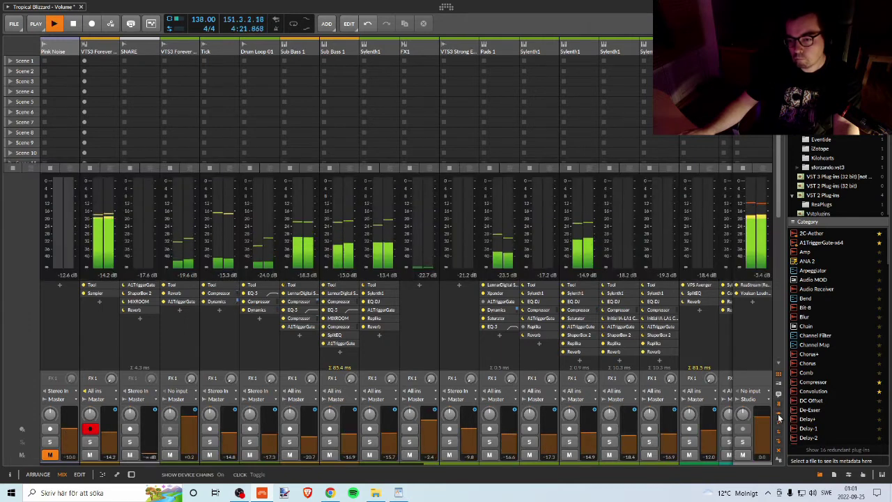
Hide and restore the mixer's device chains, and hide the clip launcher so the big meters use its space
left_click(779, 418)
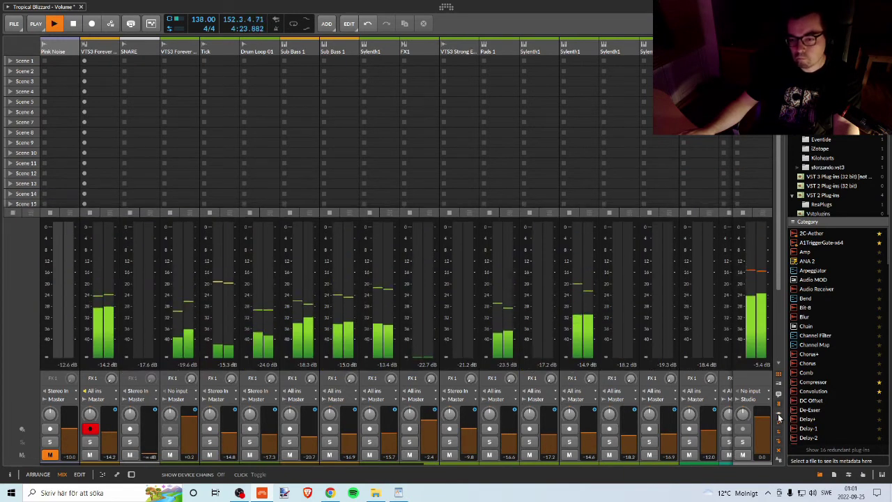
left_click(780, 418)
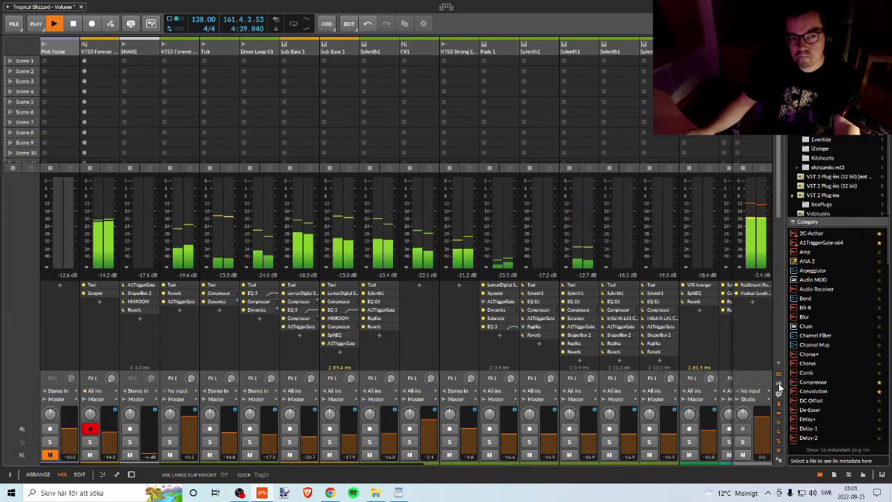
left_click(780, 377)
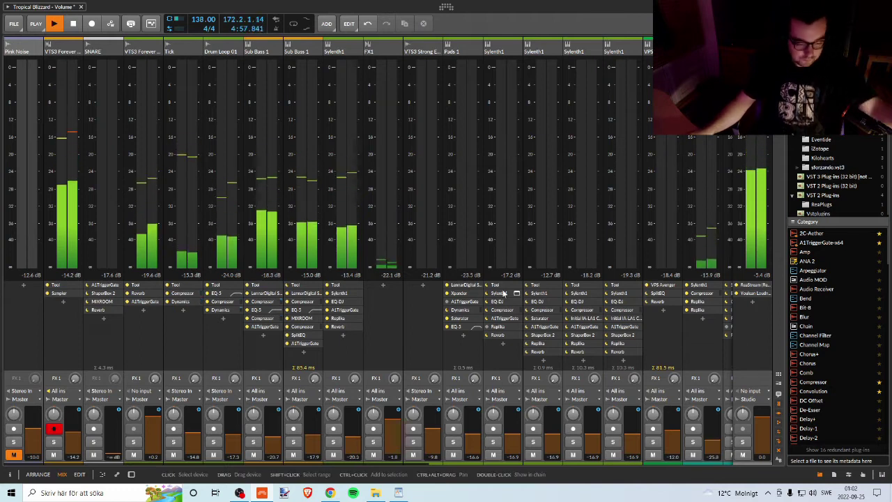
Alternate between the arrangement and the mixer's big meters while the track plays out, finishing on the arrangement
key("alt+1")
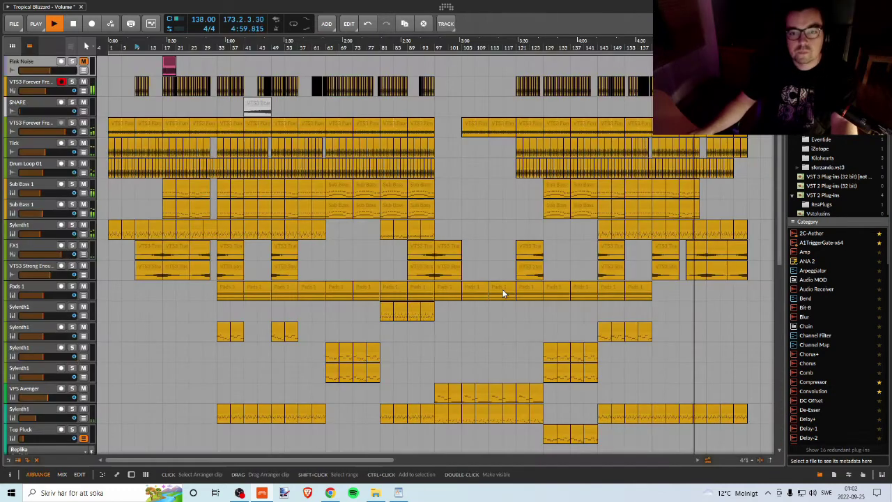
key("alt+2")
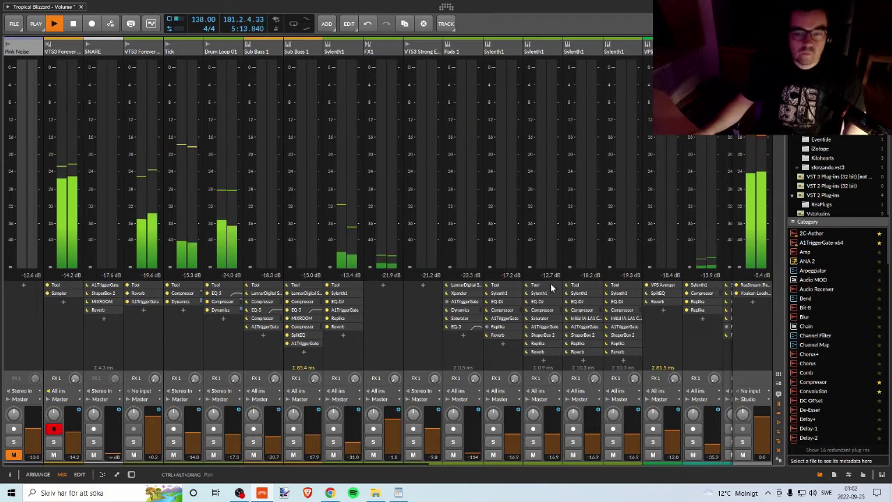
mouse_move(412, 460)
left_mouse_down()
mouse_move(722, 462)
mouse_move(548, 476)
mouse_move(411, 470)
left_mouse_up()
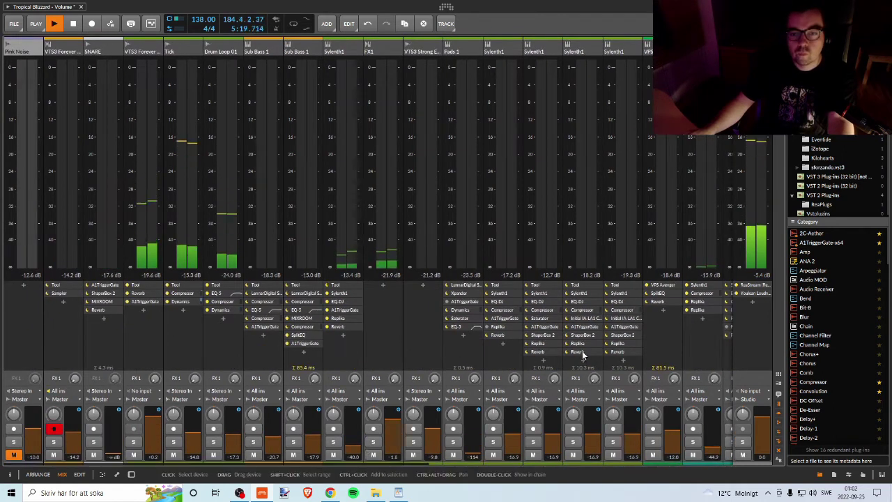
key("alt+1")
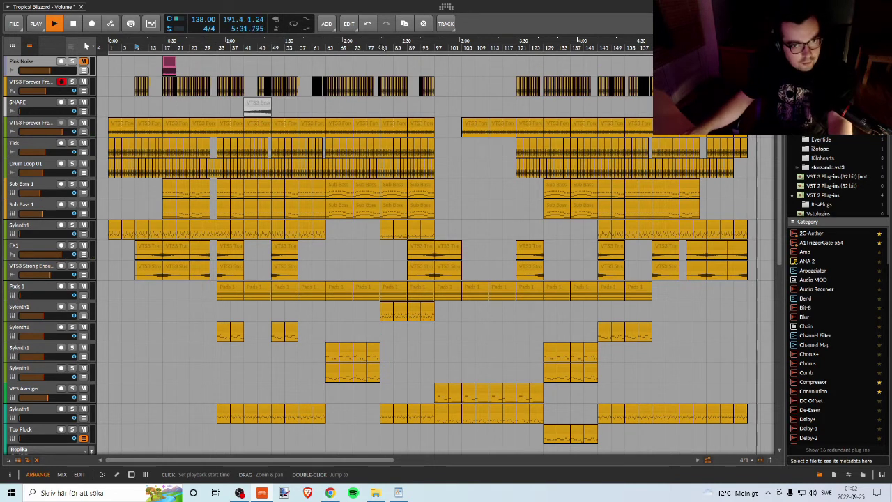
Stop the playback and look over the arrangement's track list
key("space")
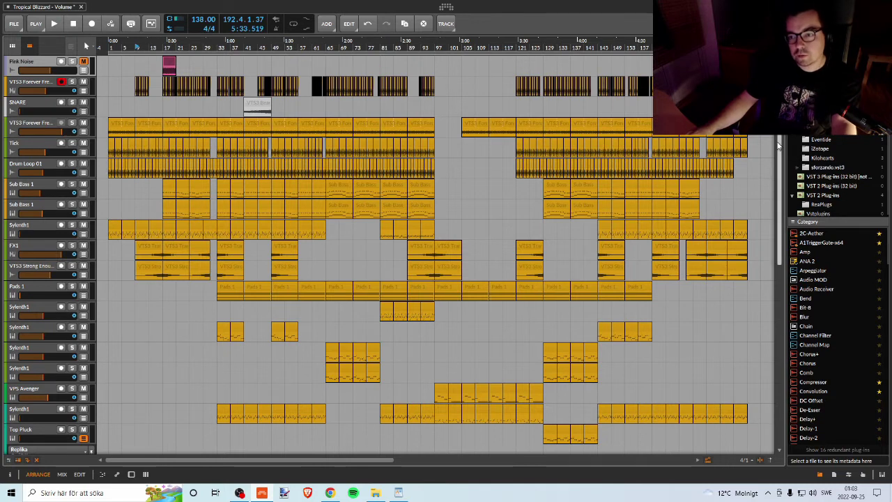
mouse_move(778, 147)
left_mouse_down()
mouse_move(778, 164)
mouse_move(779, 144)
left_mouse_up()
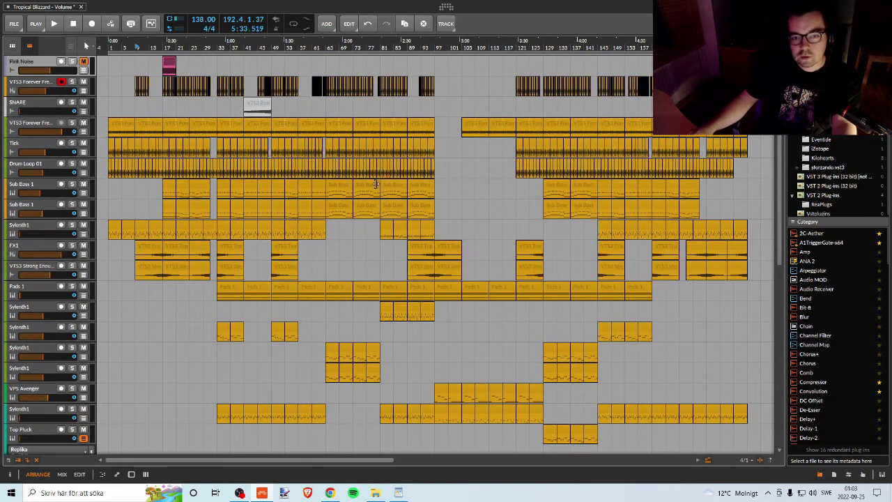
left_click_drag(780, 199, 778, 278)
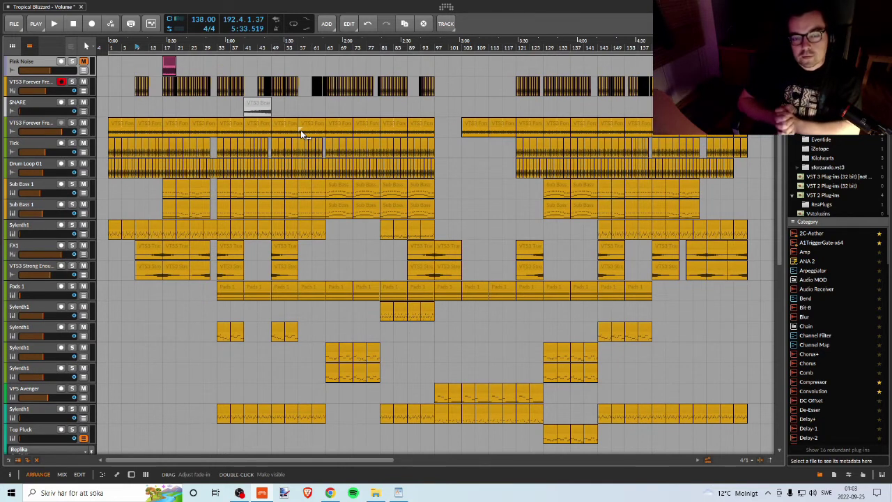
Unmute the Pink Noise track, audition it soloed from bar 17, and turn its solo off again
left_click(84, 61)
left_click(72, 61)
left_click(163, 45)
key("space")
key("space")
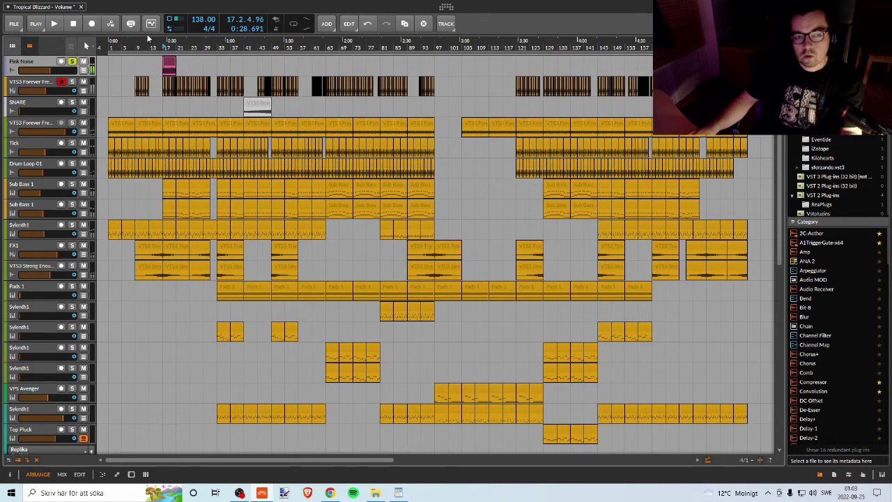
left_click(72, 62)
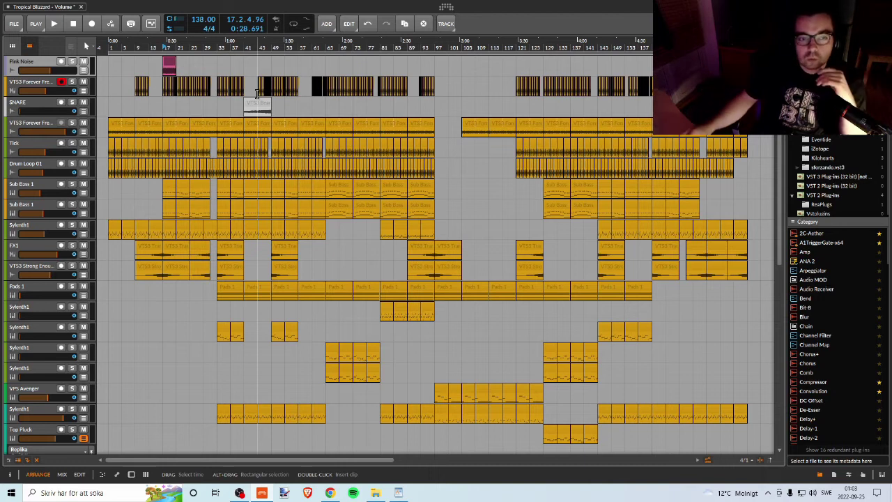
Look over the Pink Noise clip, the kick track and the remaining arrangement, and check the mixer before returning to the arrangement
left_click(168, 67)
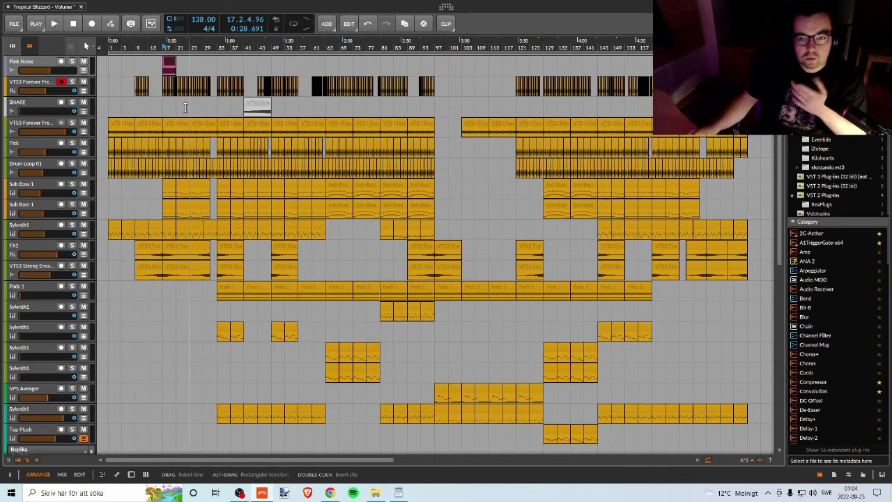
left_click(36, 86)
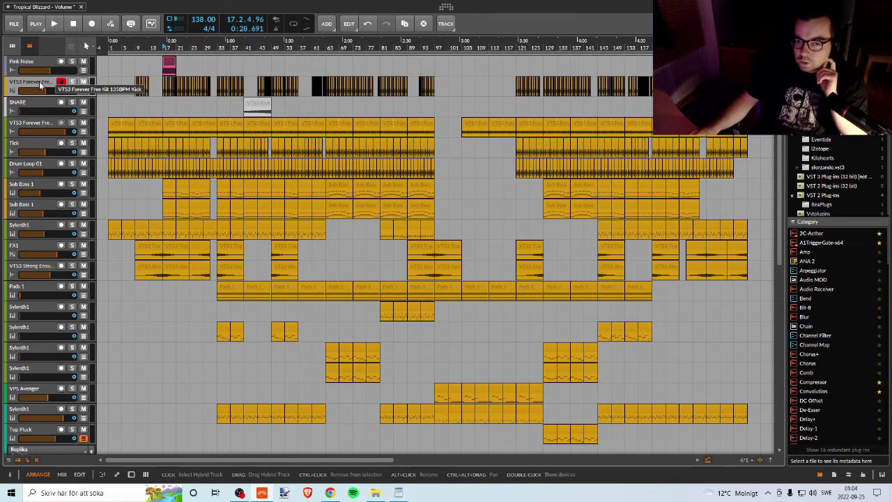
scroll(196, 151, "down", 10)
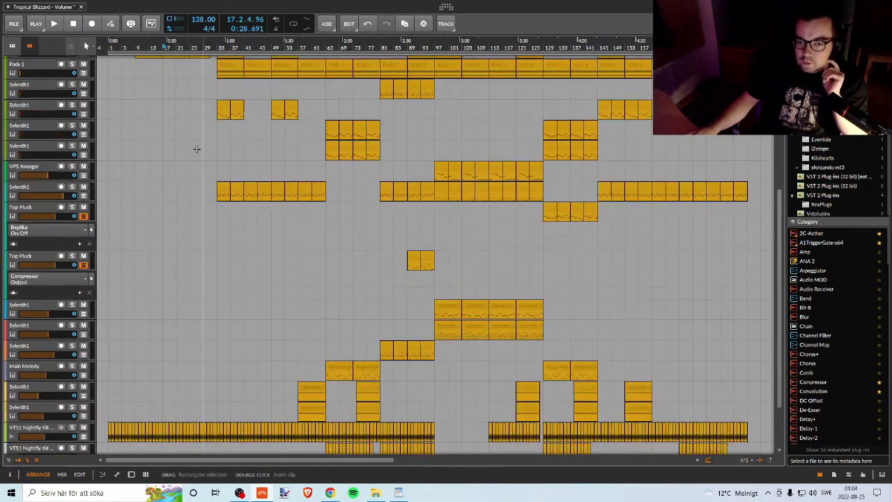
scroll(196, 151, "up", 10)
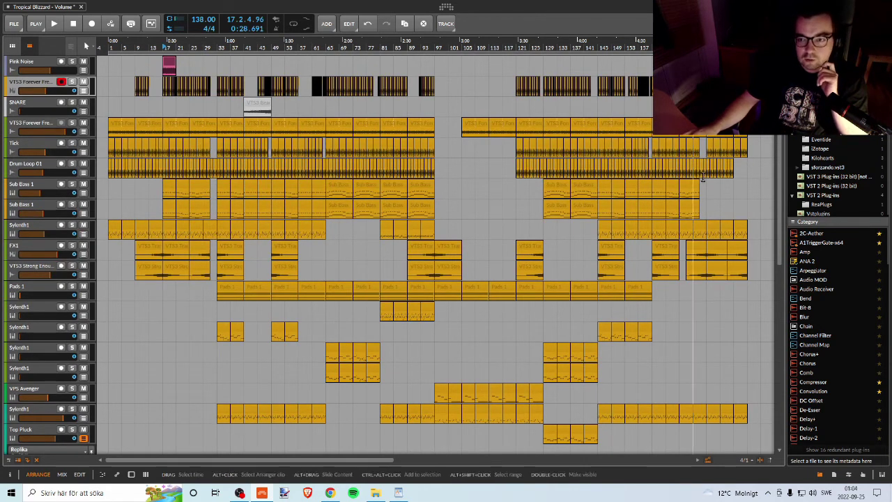
left_click_drag(780, 143, 765, 126)
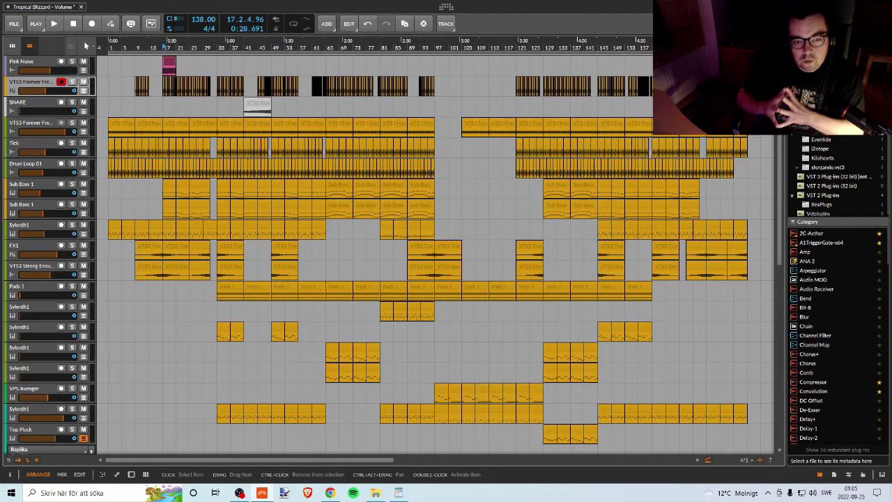
key("alt+2")
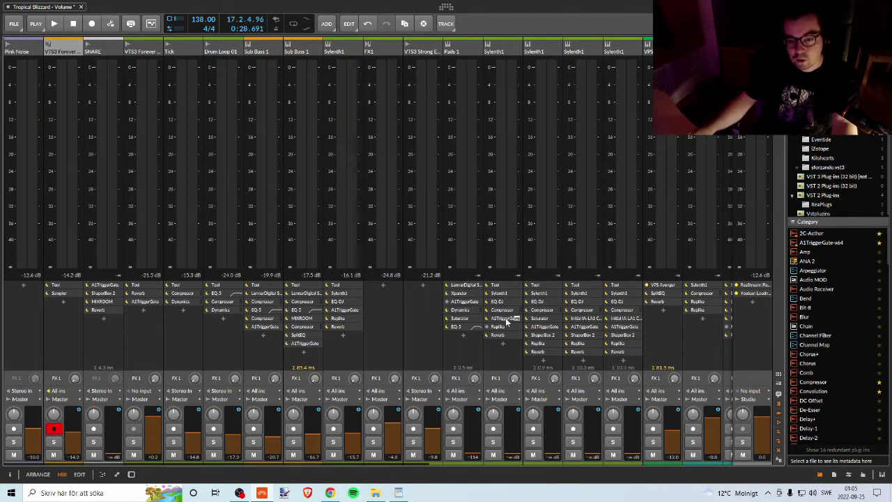
key("alt+1")
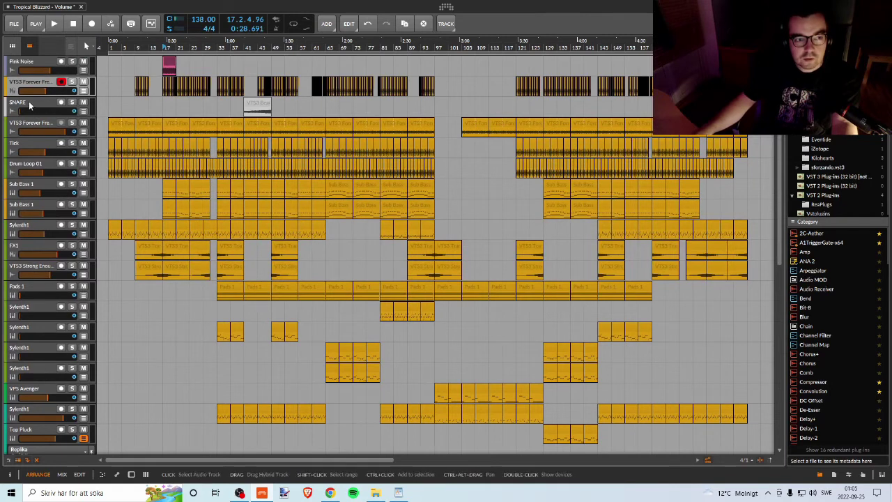
Open the first Sub Bass clip at bar 17 in the note editor and inspect its note pattern up close
left_click(29, 104)
left_click_drag(165, 51, 313, 200)
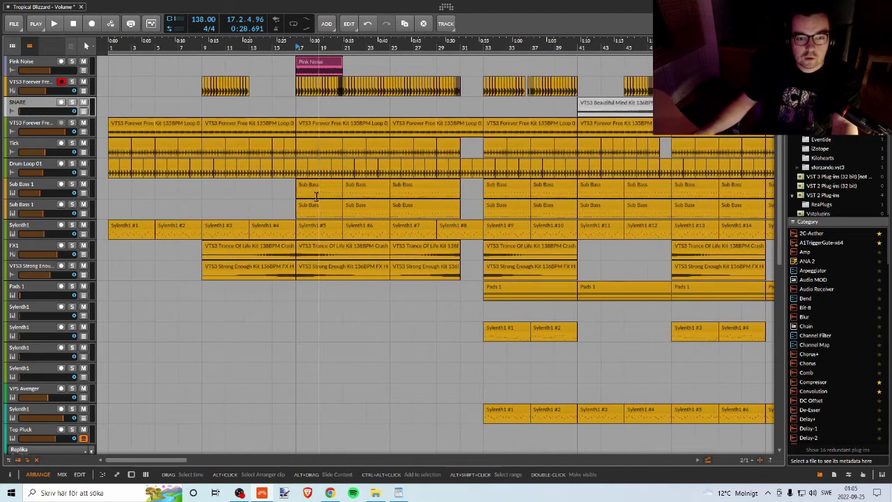
left_click(306, 190)
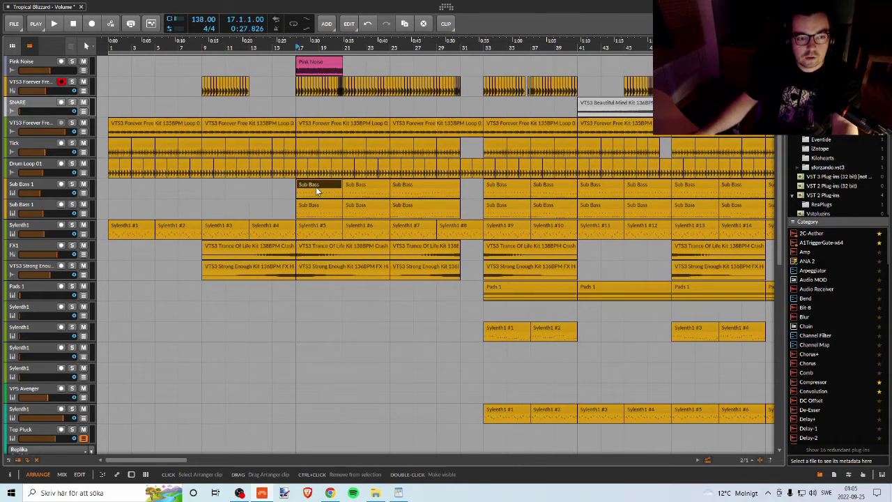
double_click(311, 183)
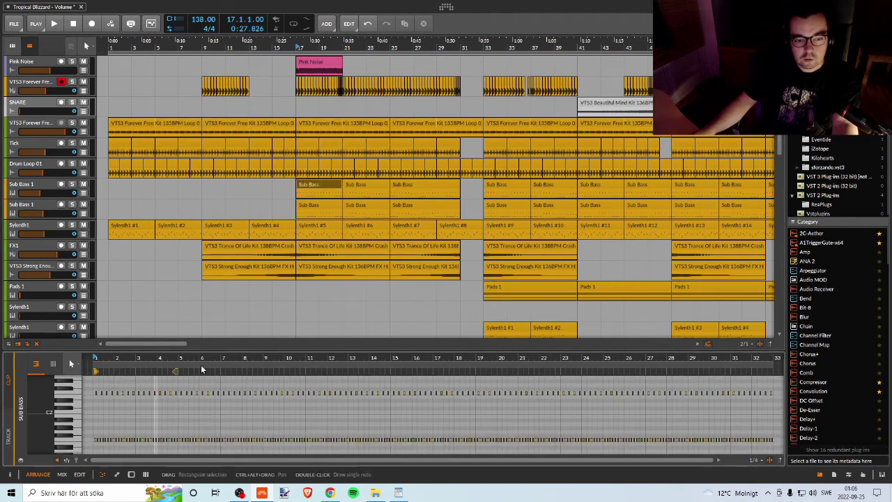
left_click_drag(145, 359, 287, 419)
left_click_drag(287, 359, 323, 360)
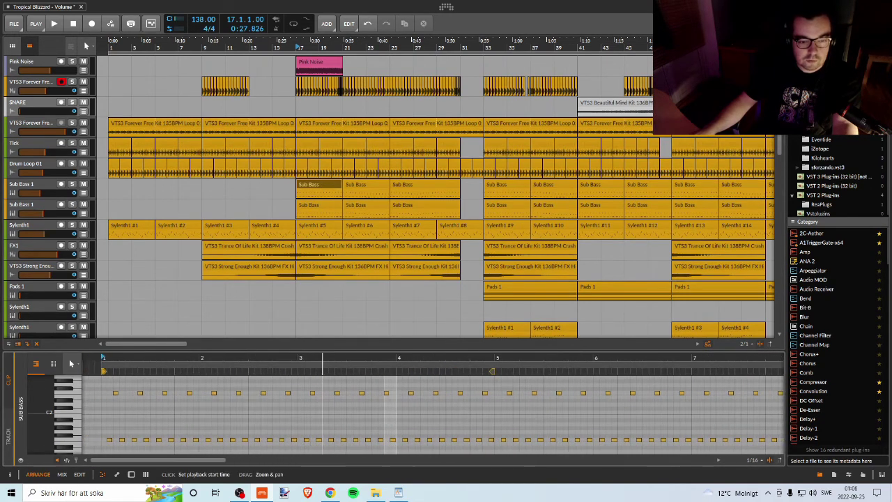
Show the notes of the Sylenth1 #1 clip and play its track soloed from the start
left_click(128, 227)
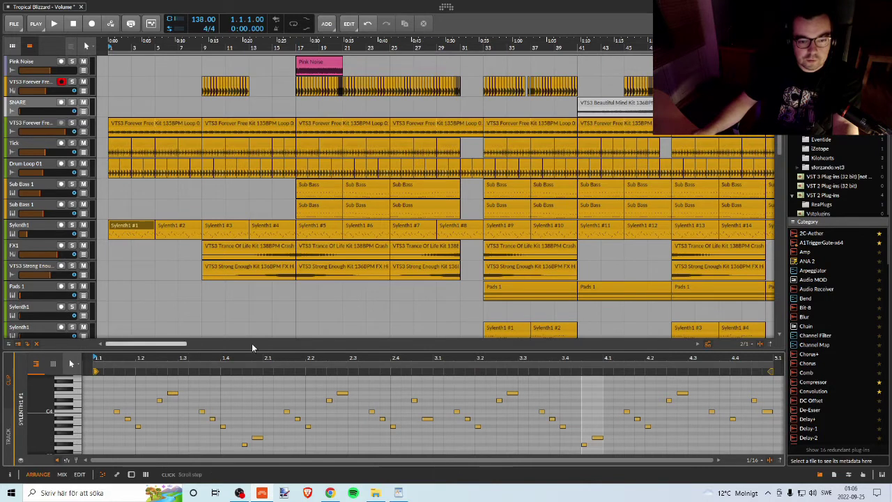
left_click_drag(242, 359, 220, 350)
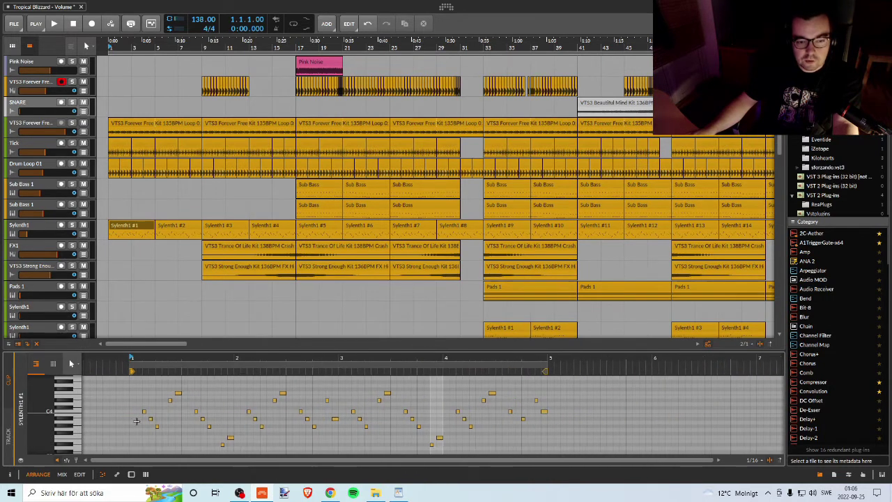
left_click(71, 225)
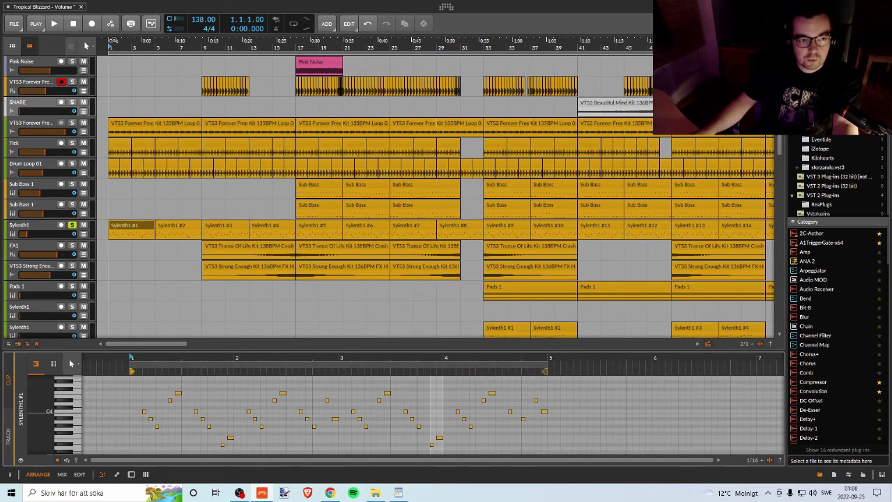
key("space")
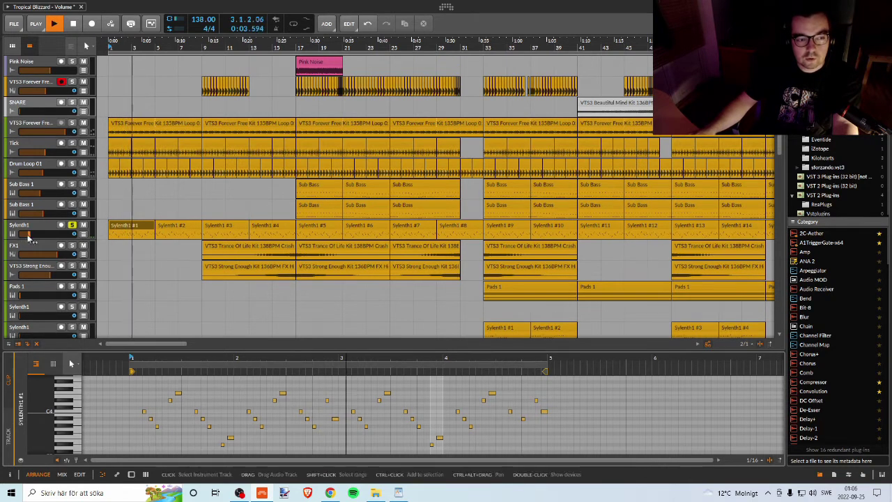
Reveal the Sylenth1 track's volume automation, view its list of automatable parameters, stop playback and hide the lane again
left_click(84, 234)
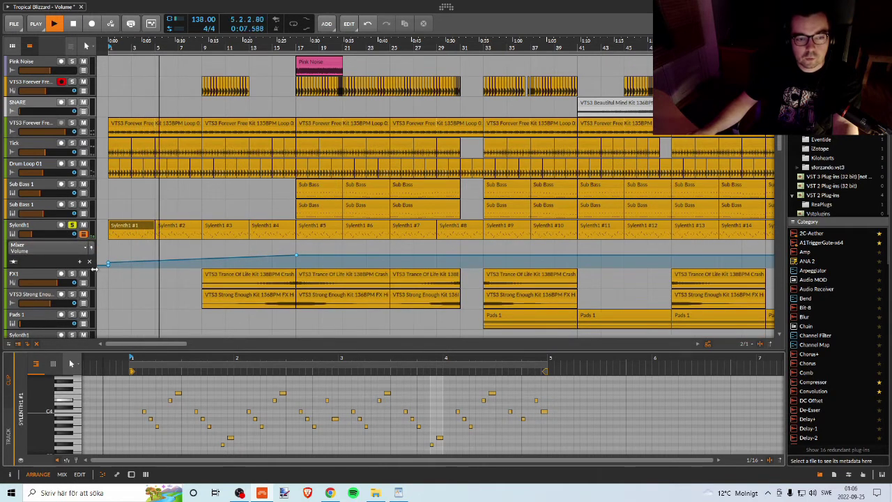
left_click(20, 248)
mouse_move(32, 371)
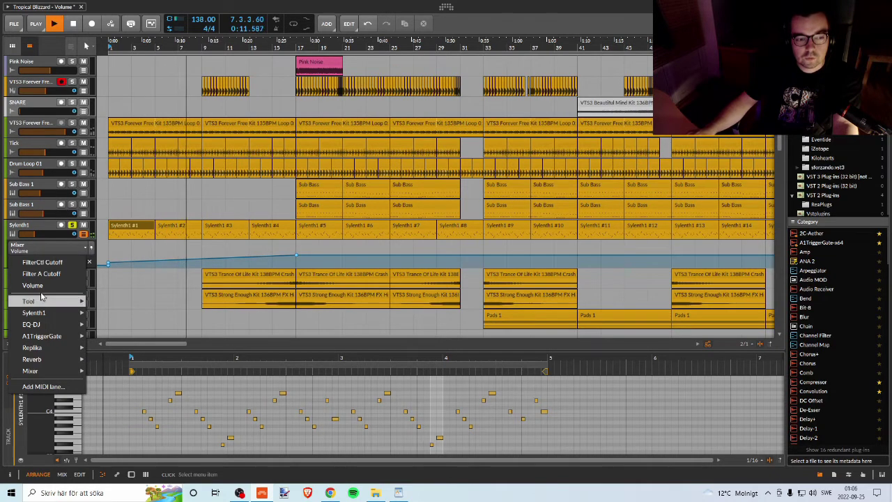
left_click(30, 231)
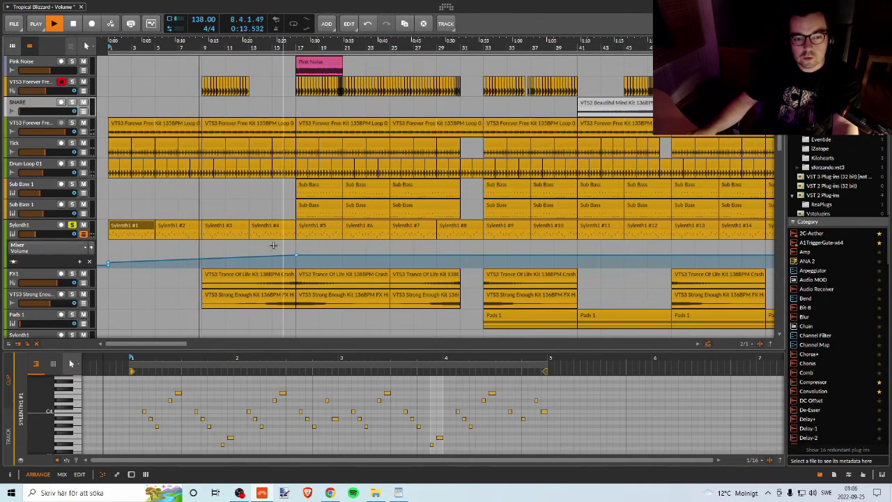
key("space")
left_click(84, 234)
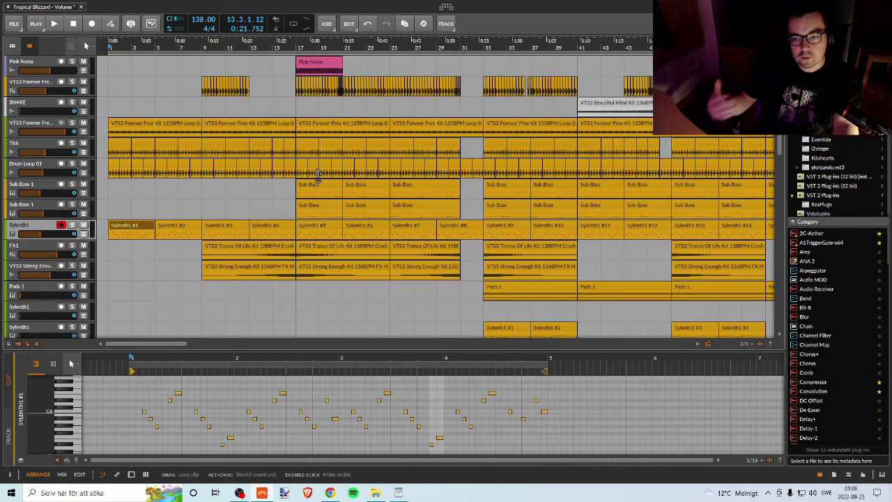
Examine the full arrangement from the drum tracks to the lower melody tracks, and compare it with the mixer's big meters
left_click_drag(494, 43, 447, 82)
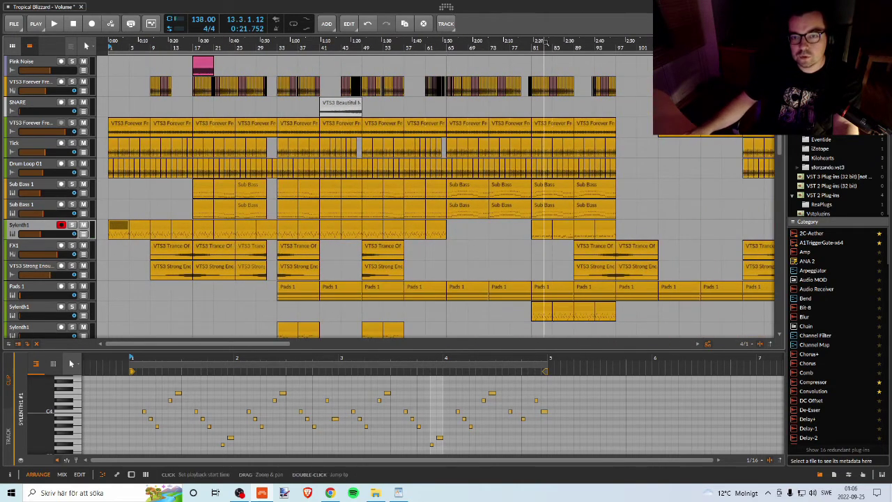
left_click_drag(546, 43, 546, 63)
left_click_drag(481, 43, 591, 11)
left_click_drag(198, 43, 681, 47)
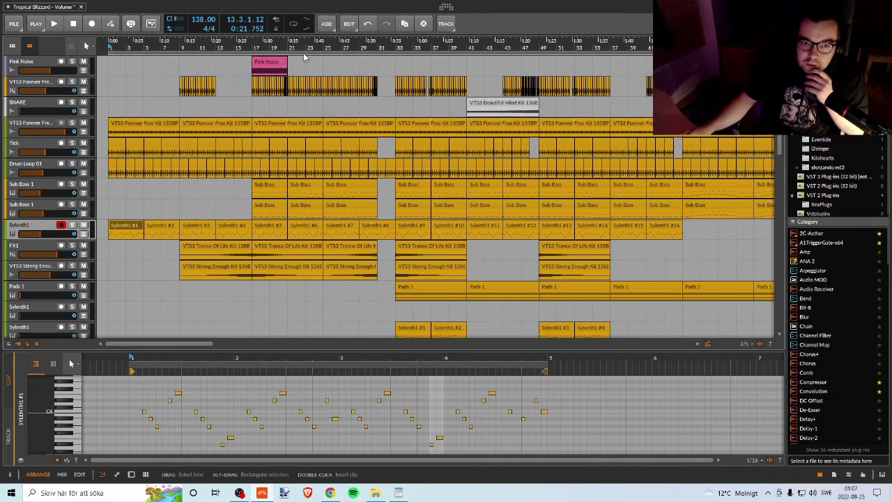
left_click_drag(275, 47, 275, 16)
scroll(178, 213, "down", 10)
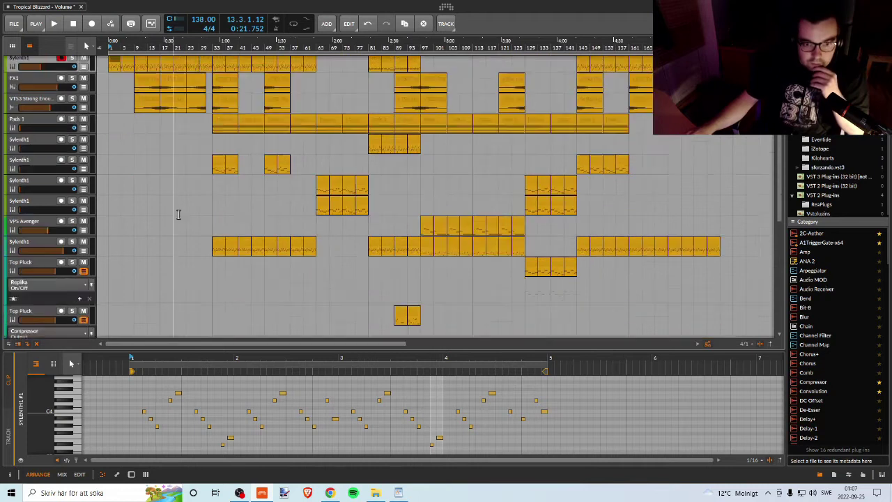
scroll(180, 213, "down", 5)
scroll(179, 215, "up", 3)
scroll(181, 218, "down", 3)
scroll(171, 229, "up", 10)
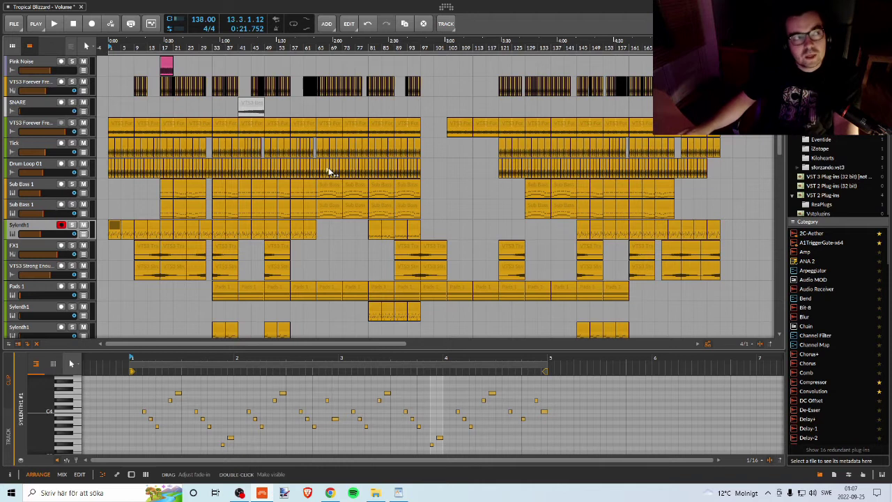
key("alt+2")
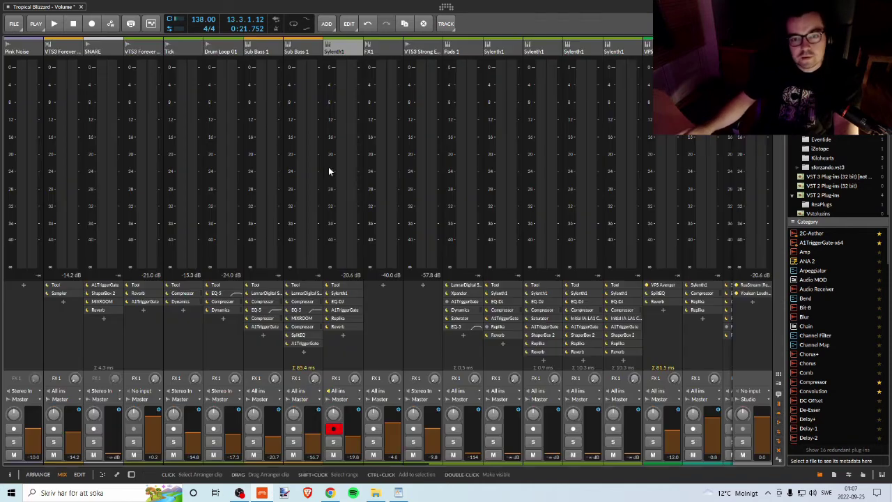
key("alt+1")
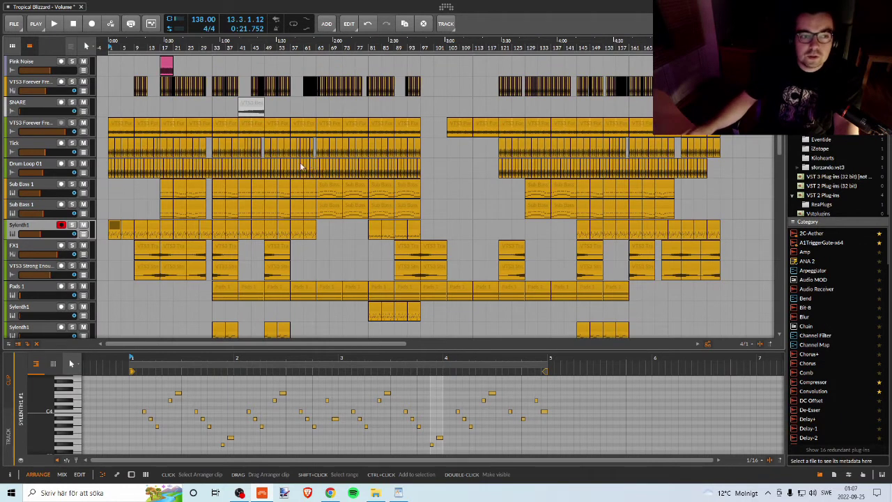
Show the device chains of both Sub Bass 1 tracks and set the second one's Tool stereo width to 100 %
left_click(22, 170)
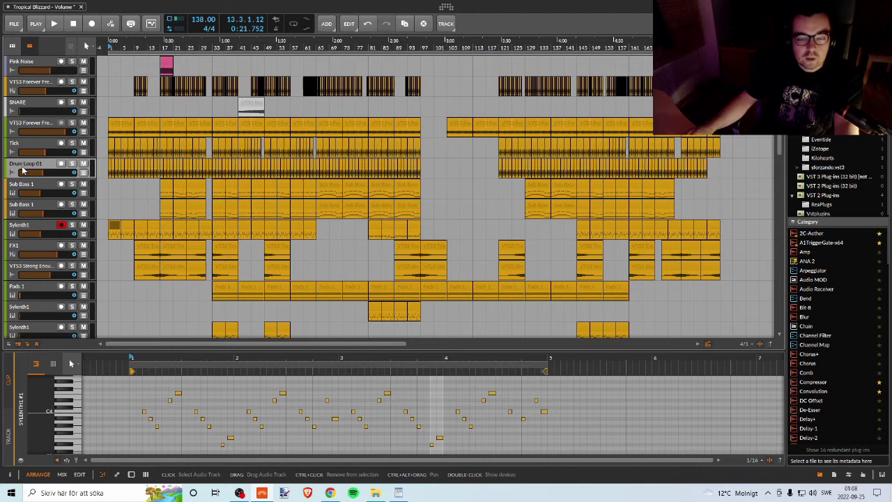
left_click(40, 190)
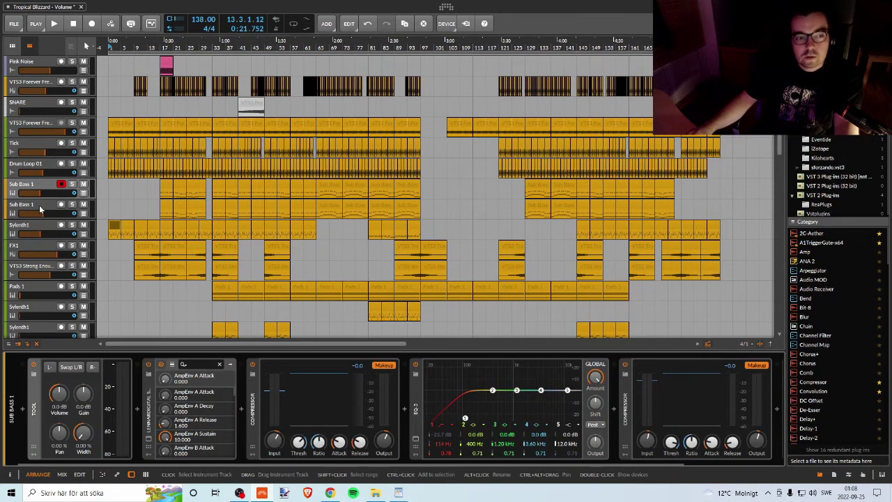
left_click(40, 205)
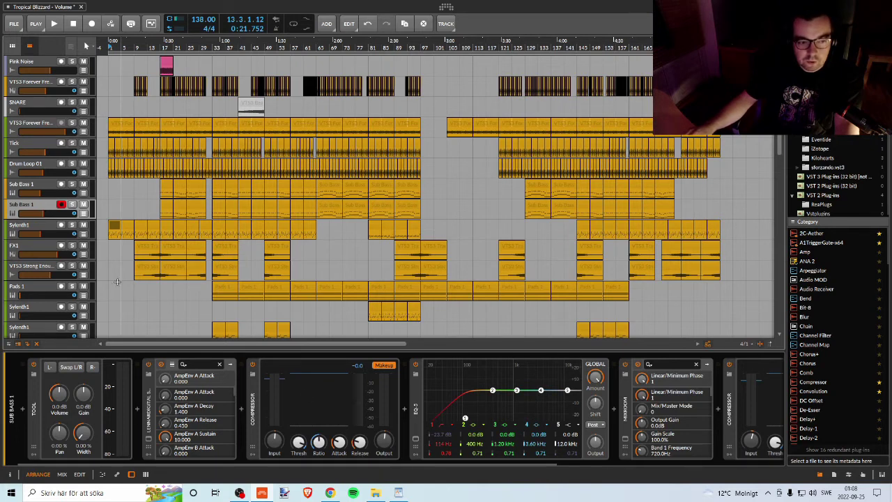
left_click(35, 419)
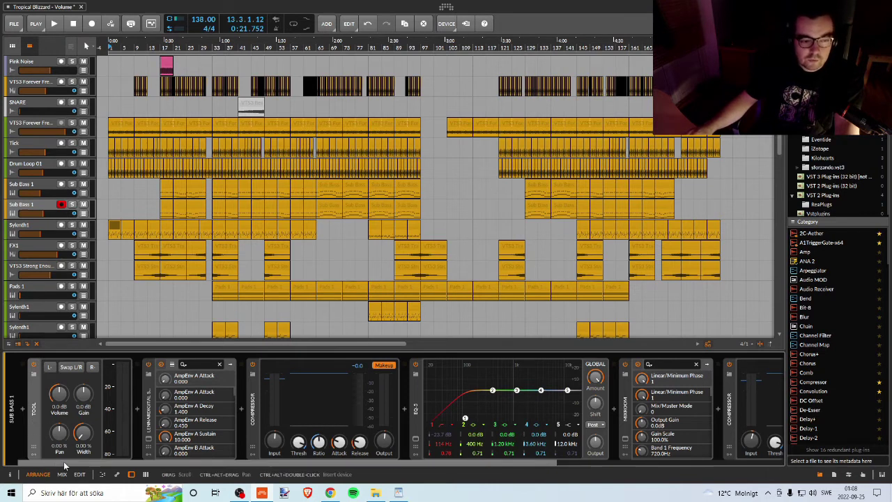
left_click_drag(87, 438, 87, 362)
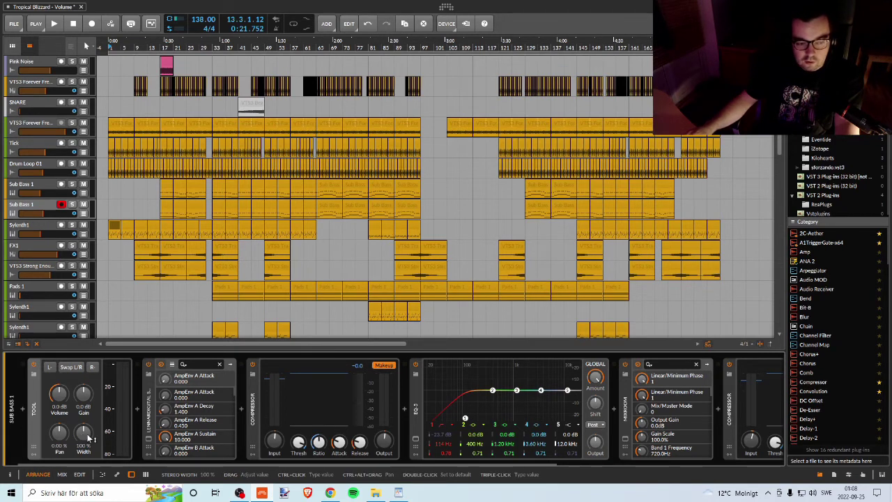
Set the Tool stereo width on the second Sub Bass 1 track to 0 %
left_click_drag(87, 437, 83, 437)
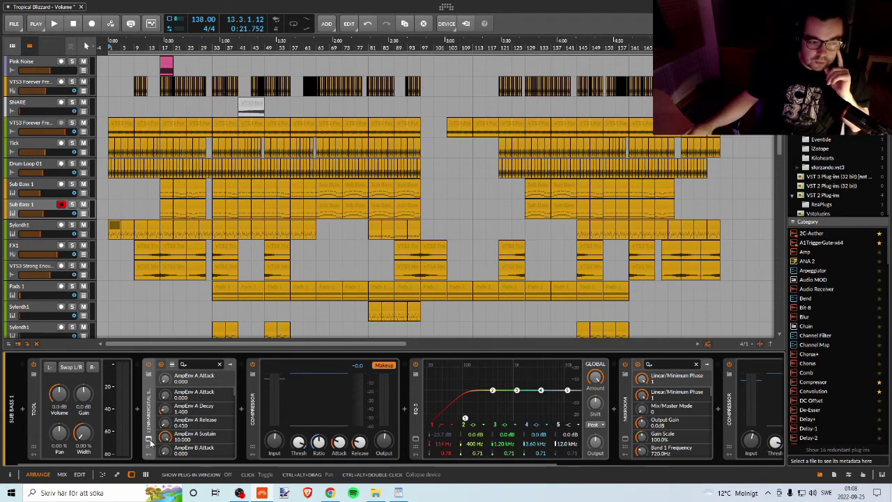
mouse_move(88, 438)
left_mouse_down()
mouse_move(87, 420)
mouse_move(83, 444)
left_mouse_up()
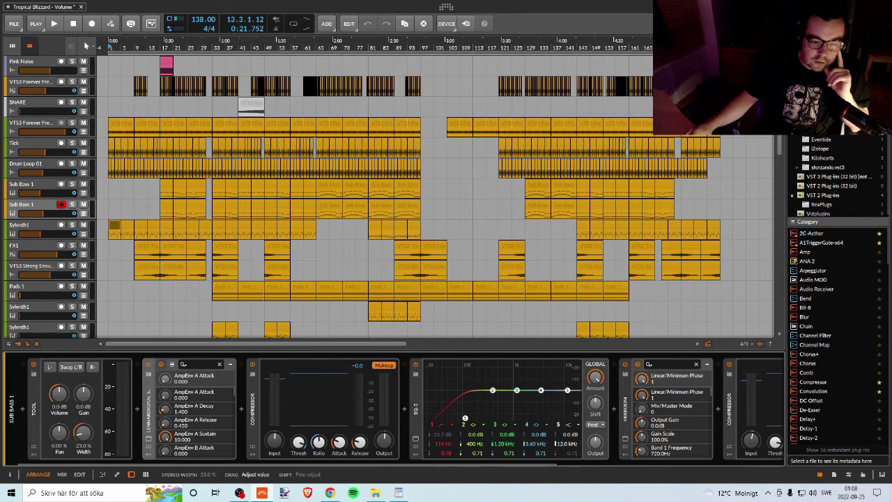
mouse_move(83, 444)
left_mouse_down()
mouse_move(83, 454)
mouse_move(86, 435)
left_mouse_up()
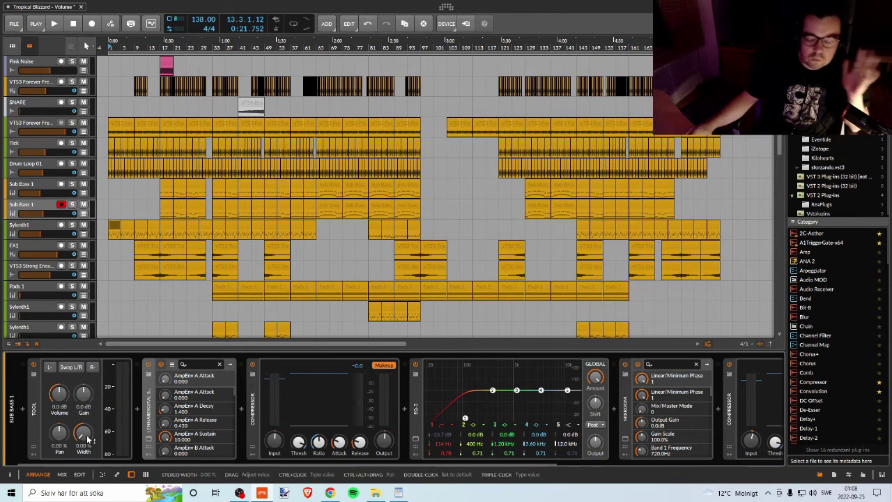
Examine the second Sub Bass 1 track's Sylenth1 synth settings in its plug-in window, and close the window
left_click(149, 437)
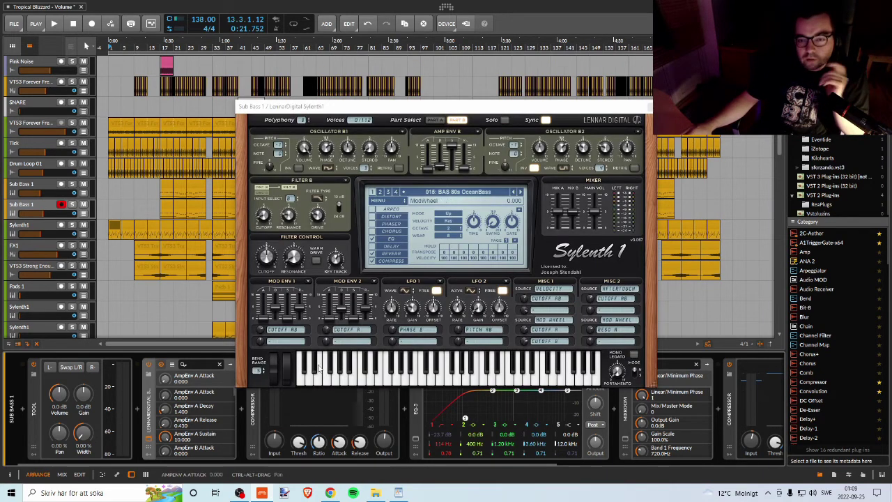
left_click_drag(335, 107, 345, 50)
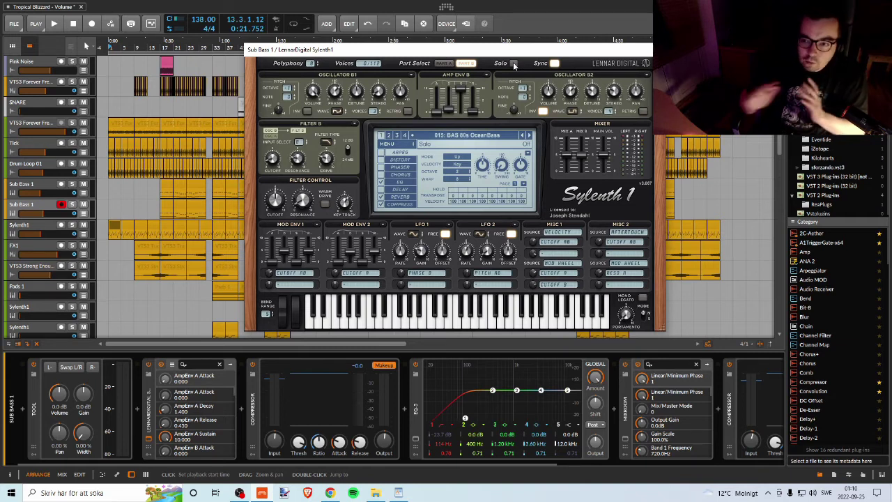
left_click(657, 50)
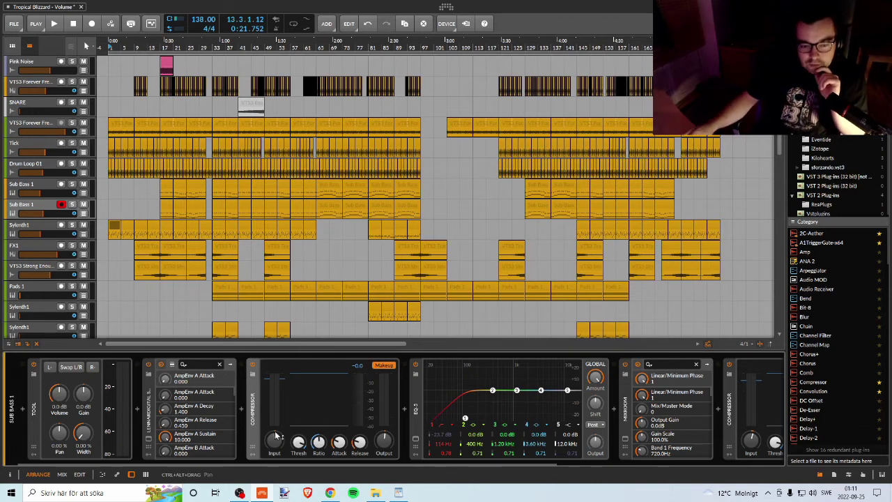
left_click(148, 438)
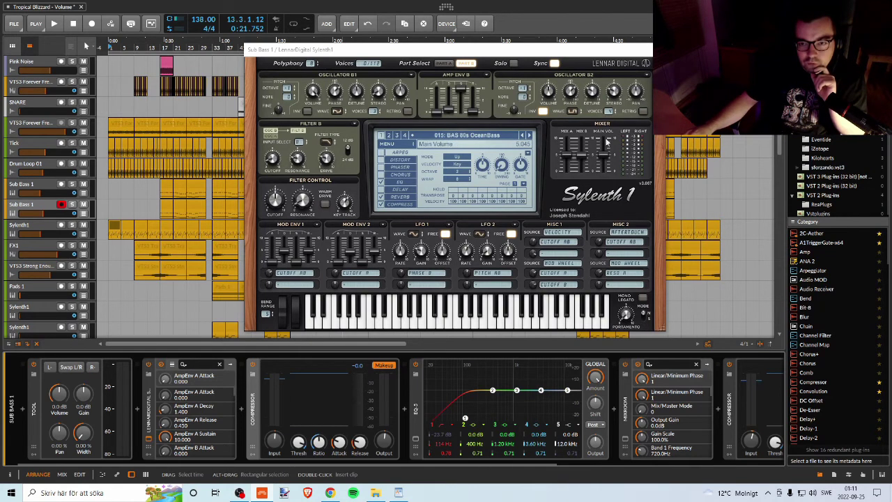
left_click(647, 53)
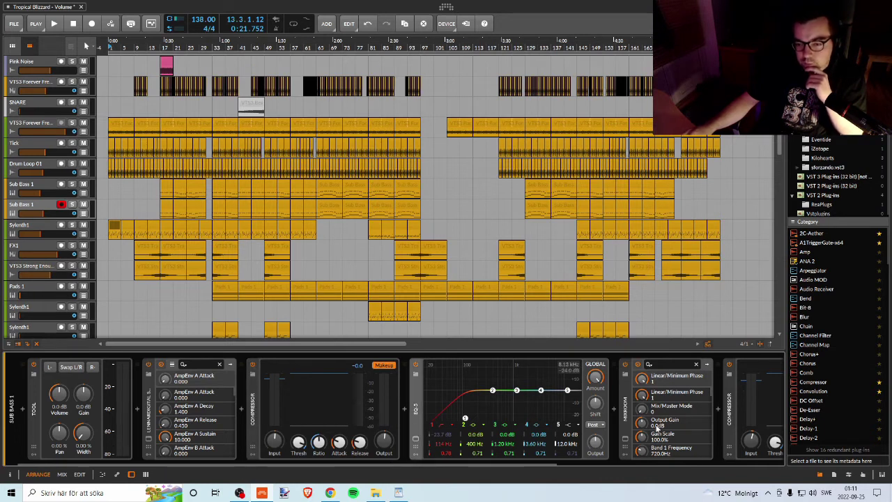
View the EQ-5 curve of the second Sub Bass 1 track in its expanded view and collapse it again
mouse_move(489, 463)
left_mouse_down()
mouse_move(512, 462)
mouse_move(487, 462)
left_mouse_up()
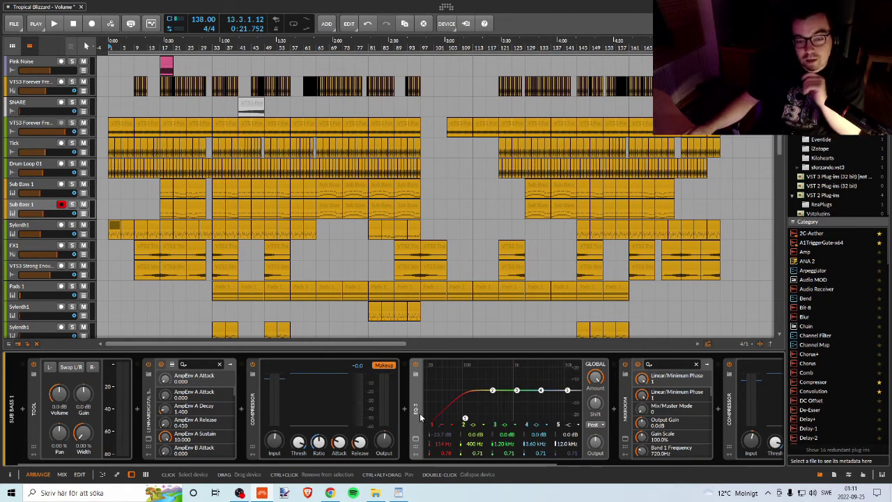
left_click_drag(403, 465, 437, 464)
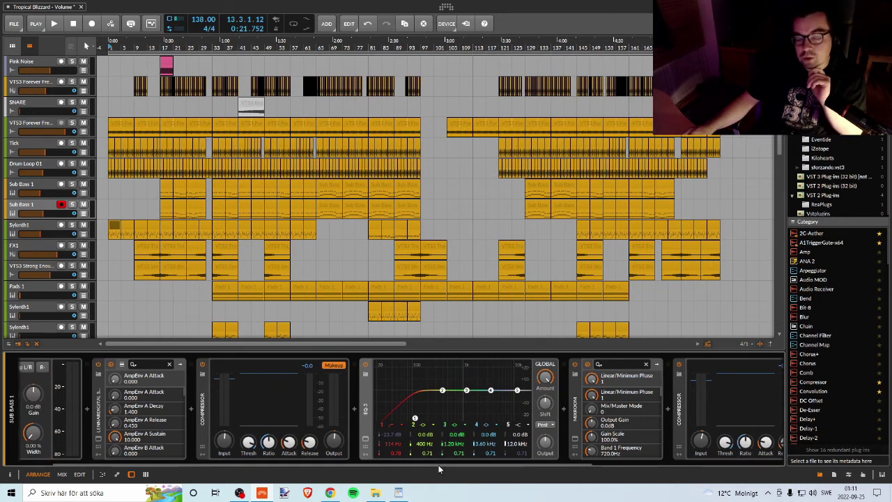
left_click_drag(368, 460, 391, 461)
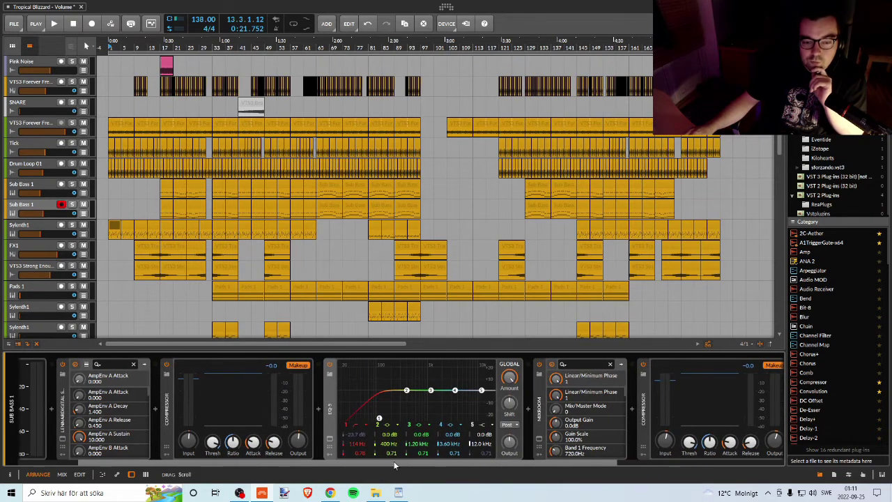
left_click(331, 439)
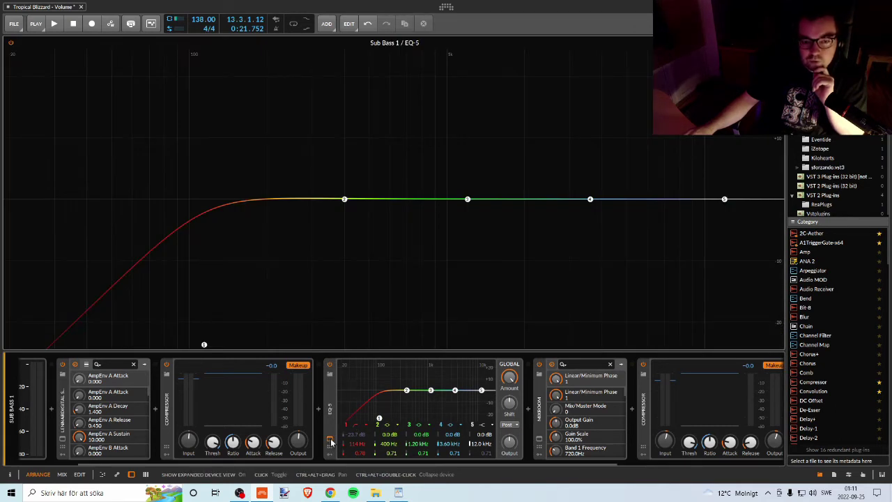
left_click(330, 441)
Play the song from bar 65 and set band 2 of the expanded EQ-5 to 405 Hz and -0.1 dB
left_click(317, 43)
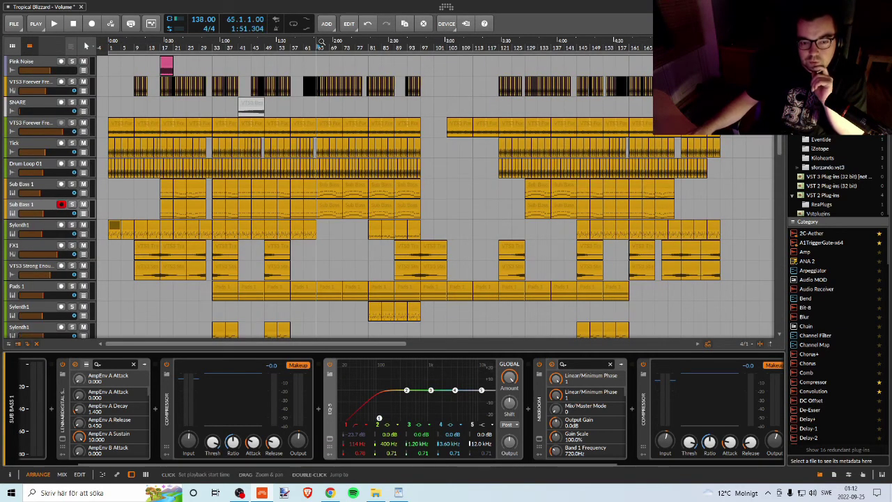
key("space")
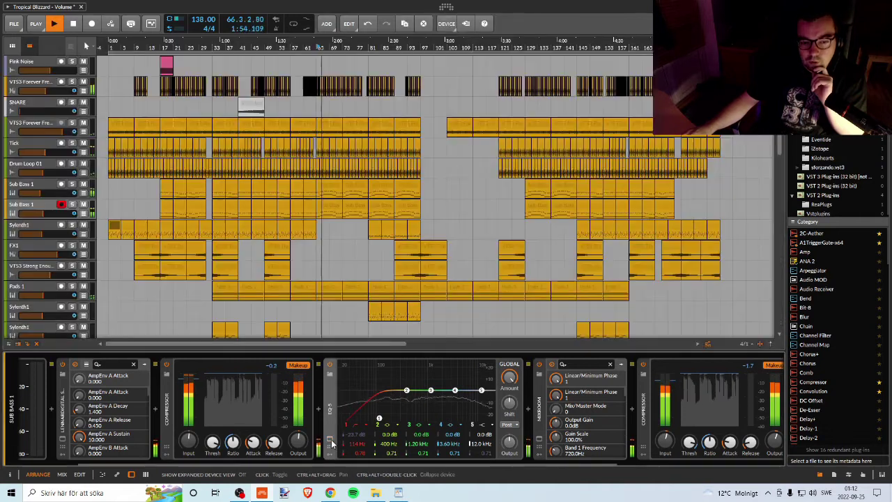
left_click(330, 441)
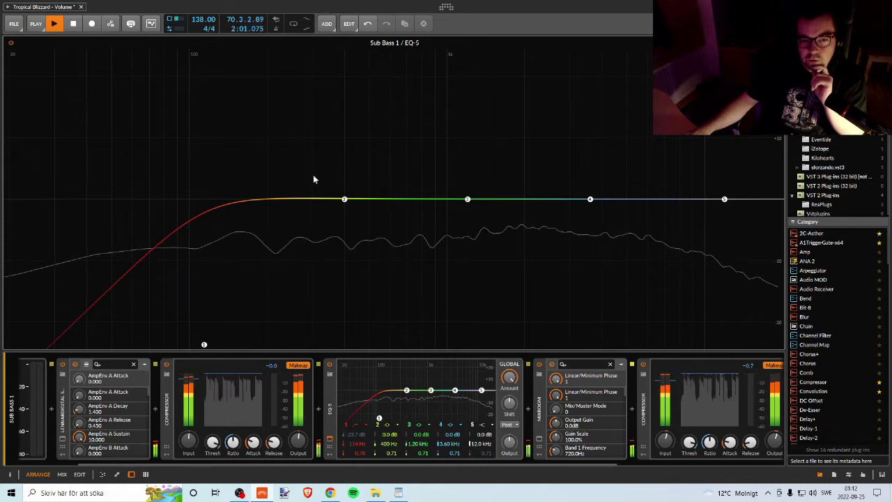
mouse_move(344, 199)
left_mouse_down()
mouse_move(343, 235)
mouse_move(347, 199)
left_mouse_up()
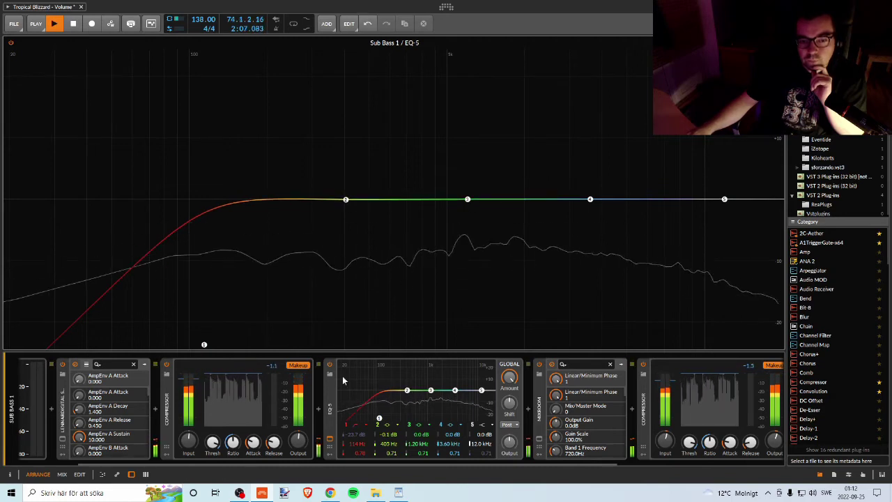
left_click(329, 438)
key("space")
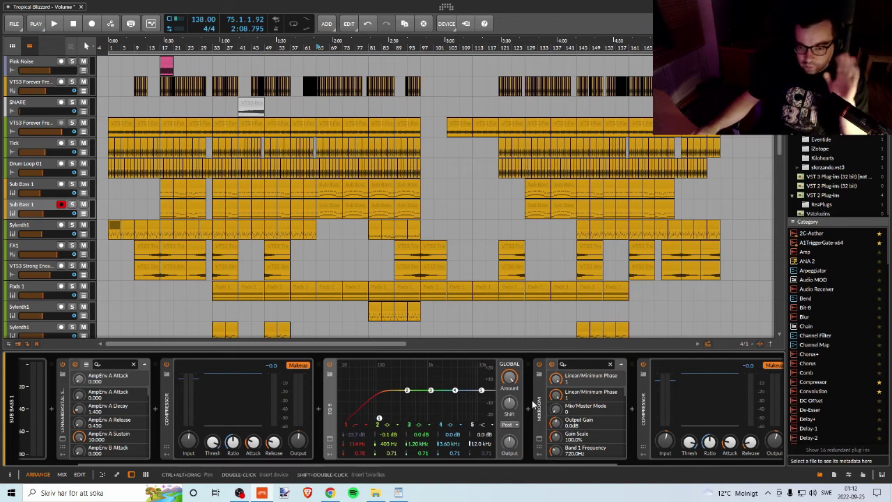
Open the MIXROOM plug-in on the second Sub Bass 1 track and set its lowest, green band's gain to -1.2 dB
left_click_drag(526, 465, 601, 465)
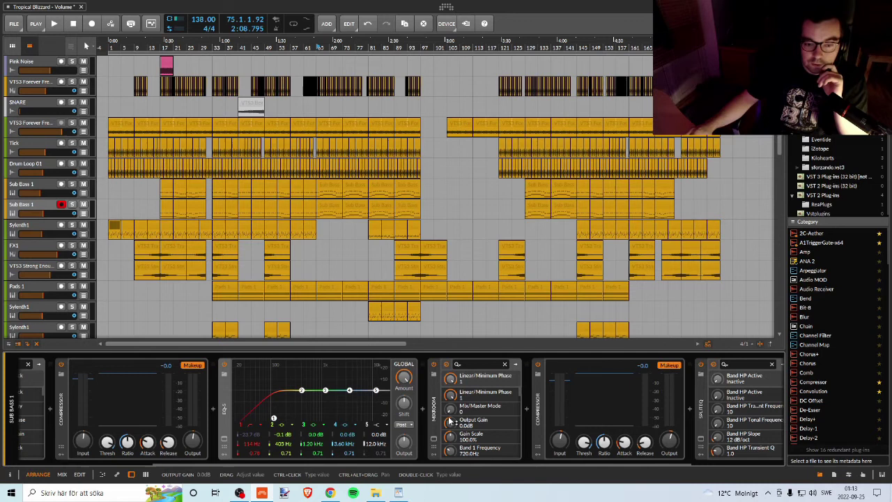
left_click(433, 439)
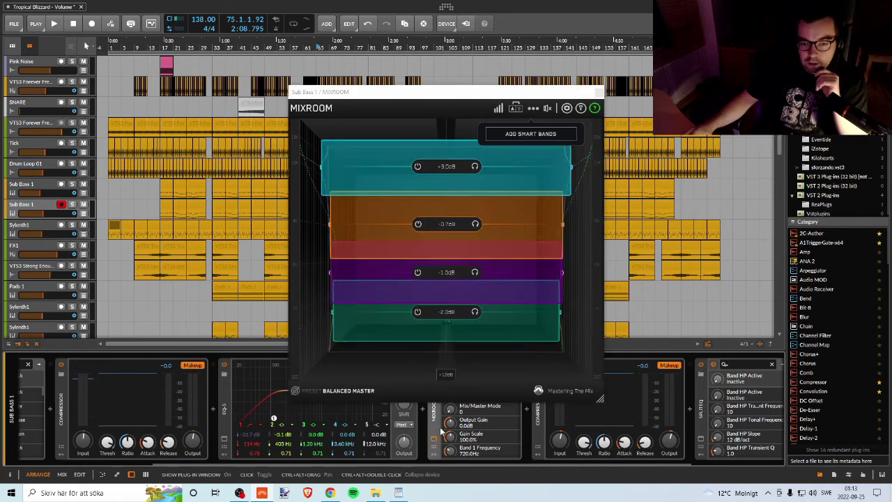
left_click_drag(464, 97, 432, 80)
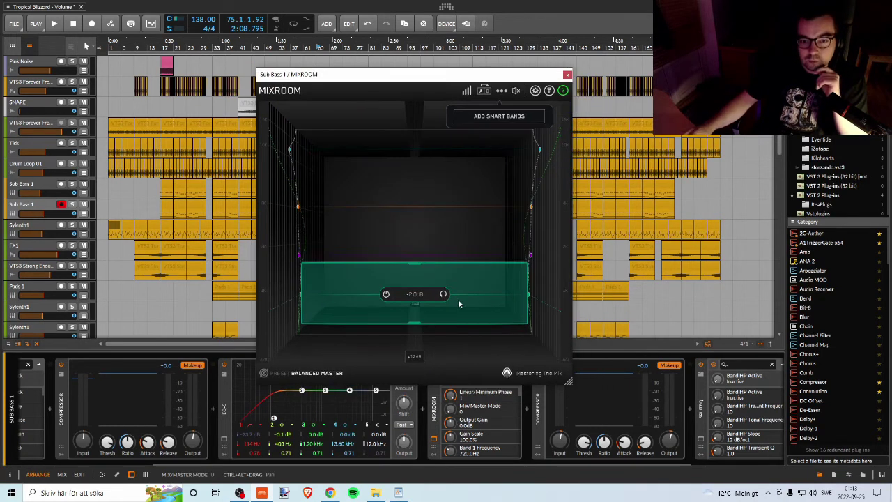
left_click_drag(473, 277, 439, 280)
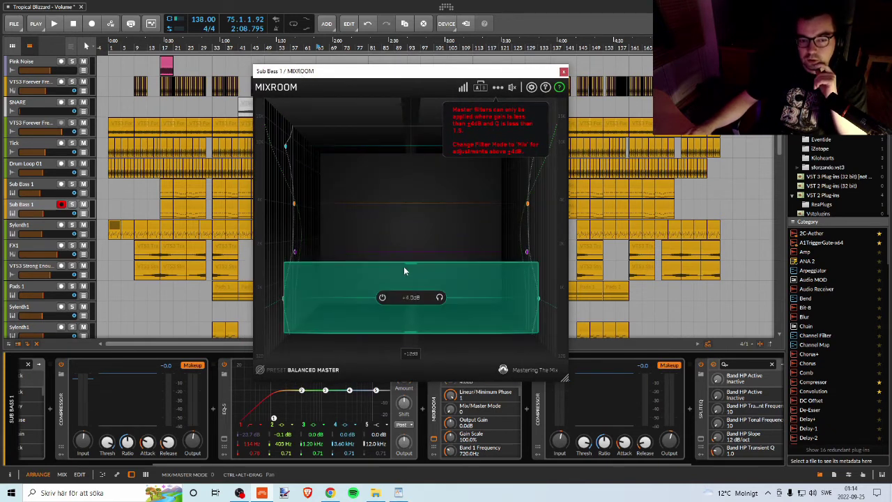
scroll(402, 280, "down", 3)
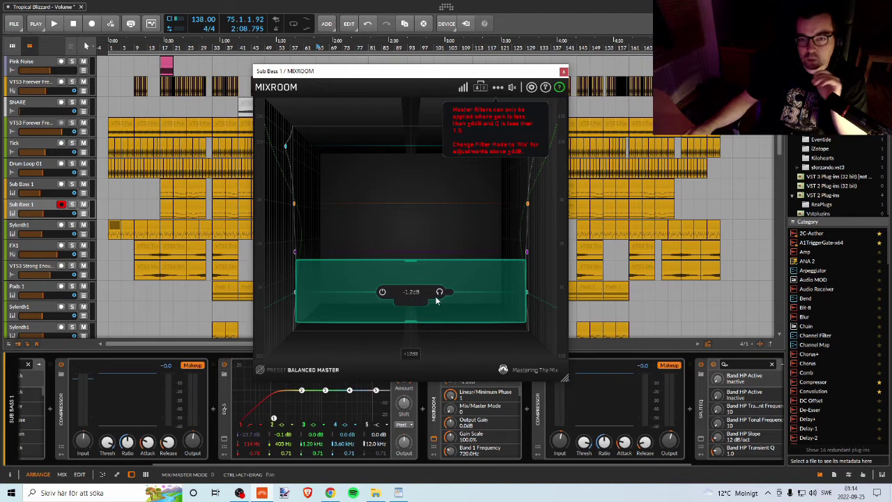
left_click_drag(482, 278, 469, 209)
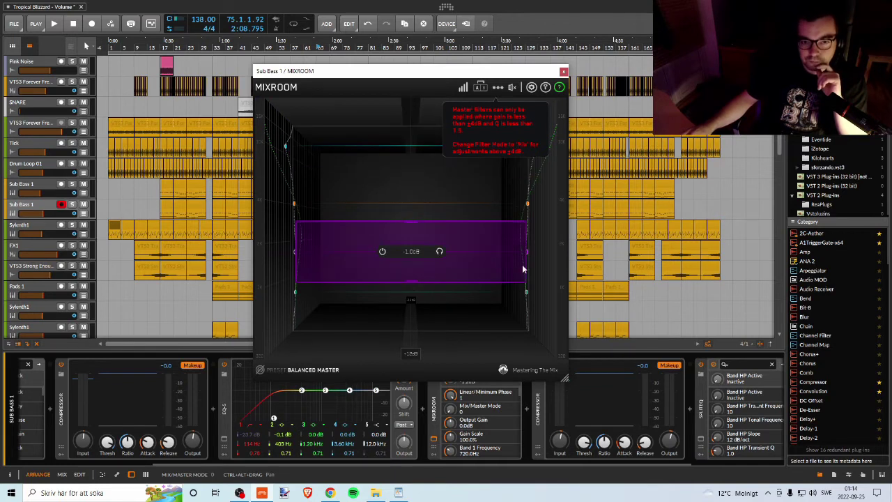
left_click_drag(411, 323, 414, 313)
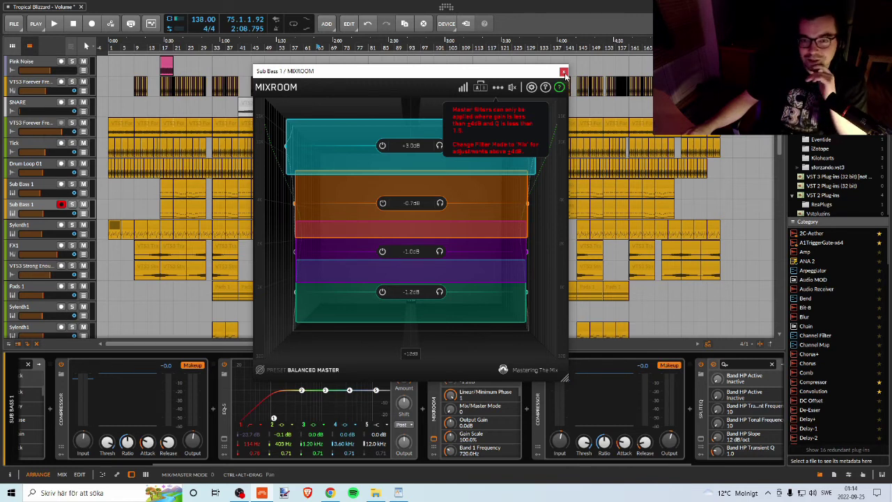
Show MIXROOM's additional options and its Gain Scale setting, and close the plug-in window
left_click(499, 87)
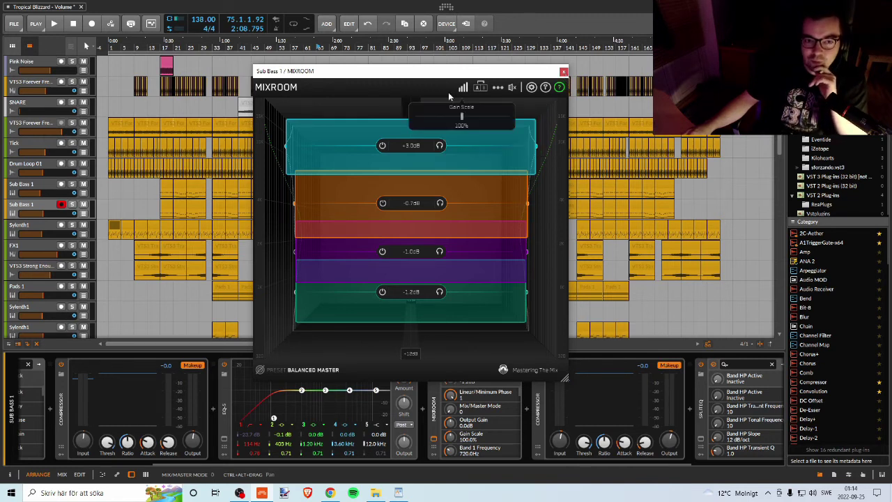
left_click_drag(442, 74, 452, 79)
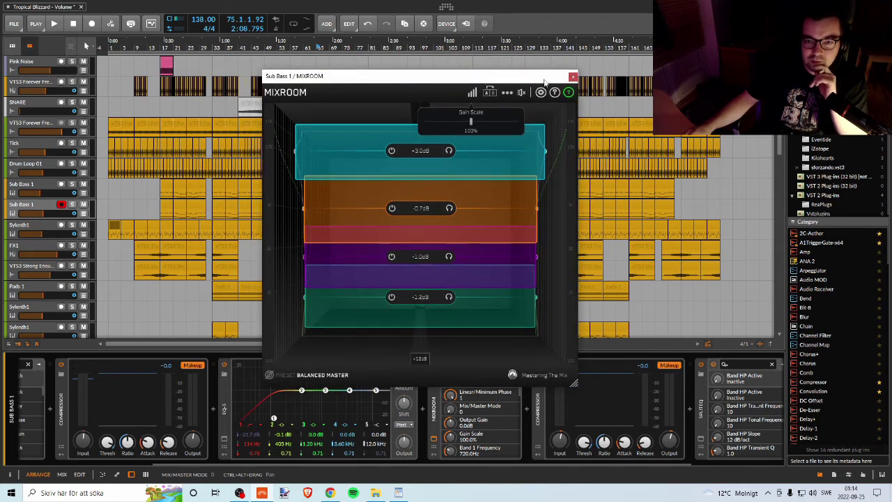
left_click_drag(535, 79, 534, 78)
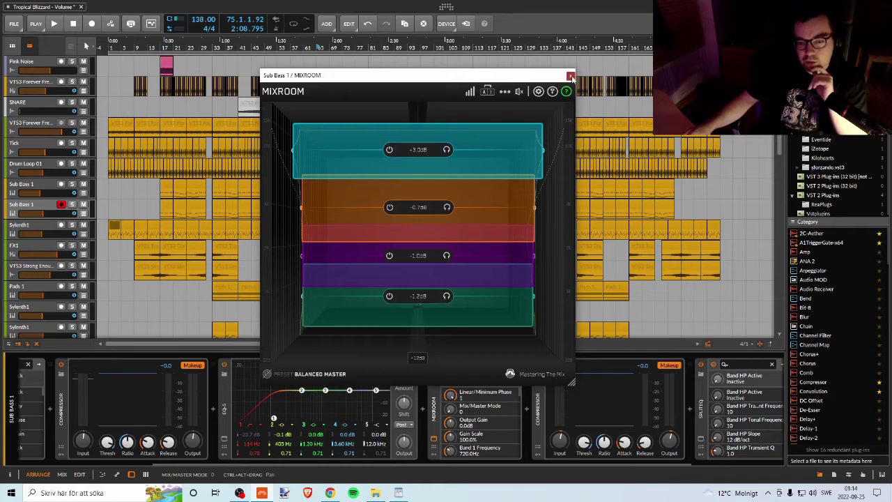
left_click(571, 76)
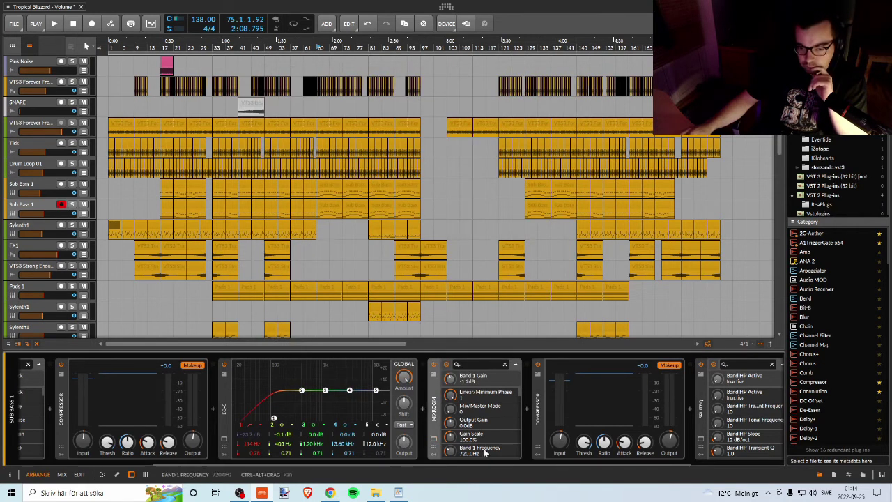
Open SplitEQ and set band 3's tonal gain to -5.3 dB and band 1 to 293 Hz with -2.8 dB transient gain
left_click_drag(478, 462, 582, 460)
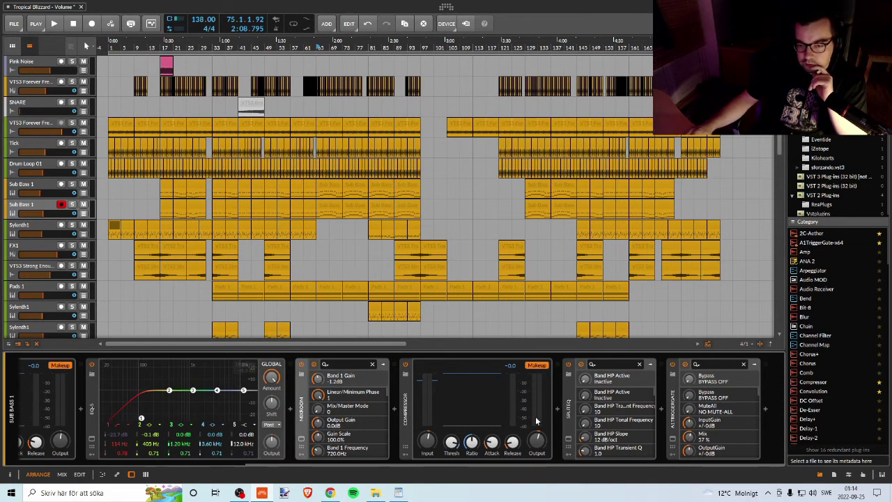
left_click(571, 440)
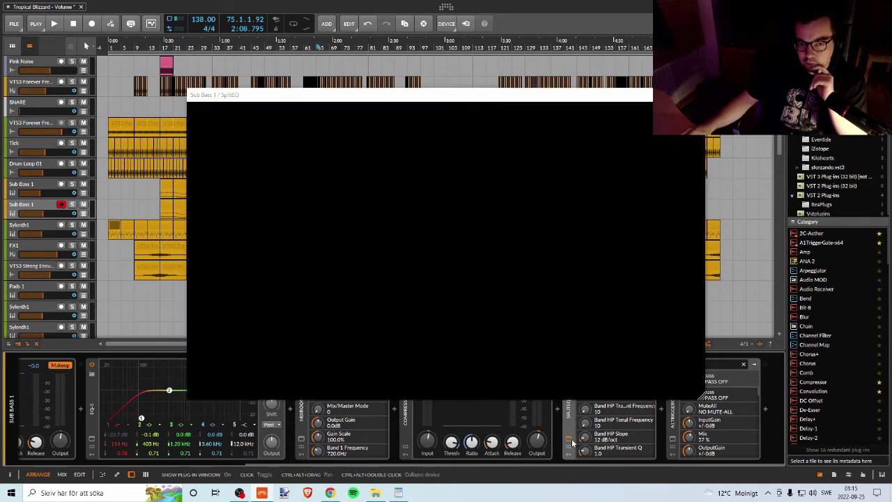
left_click_drag(612, 99, 620, 88)
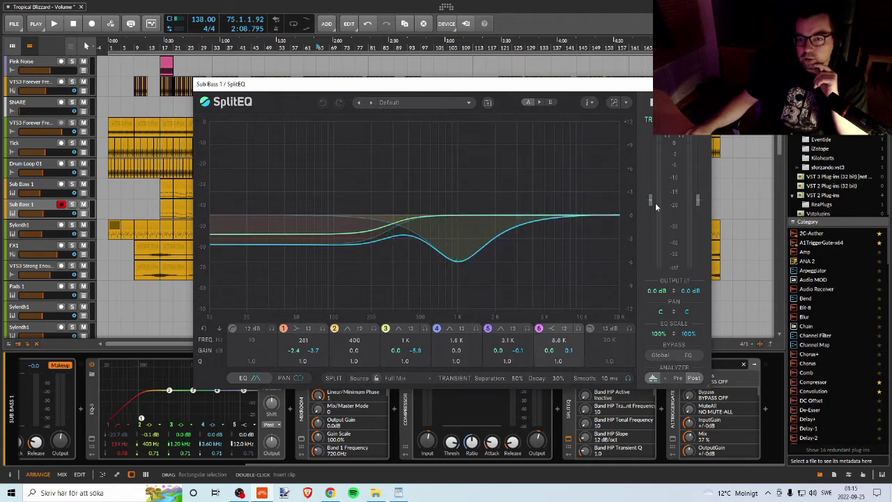
mouse_move(457, 263)
left_mouse_down()
mouse_move(460, 240)
mouse_move(460, 256)
left_mouse_up()
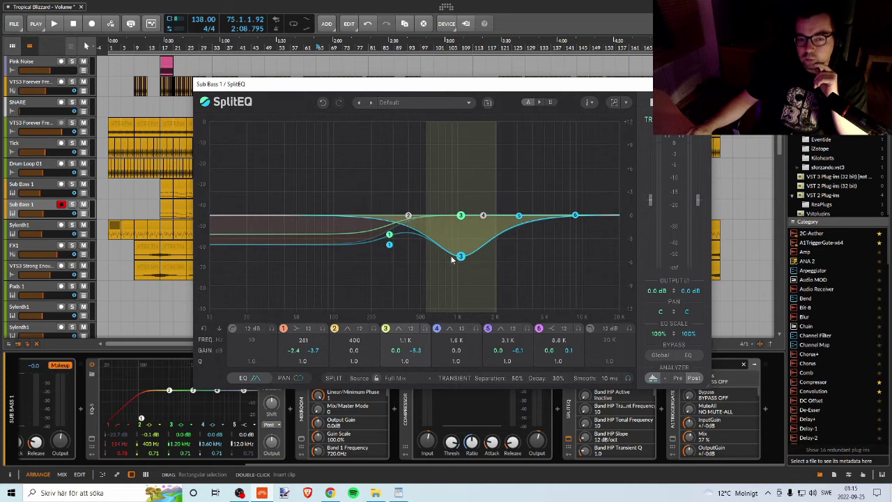
left_click_drag(388, 234, 392, 237)
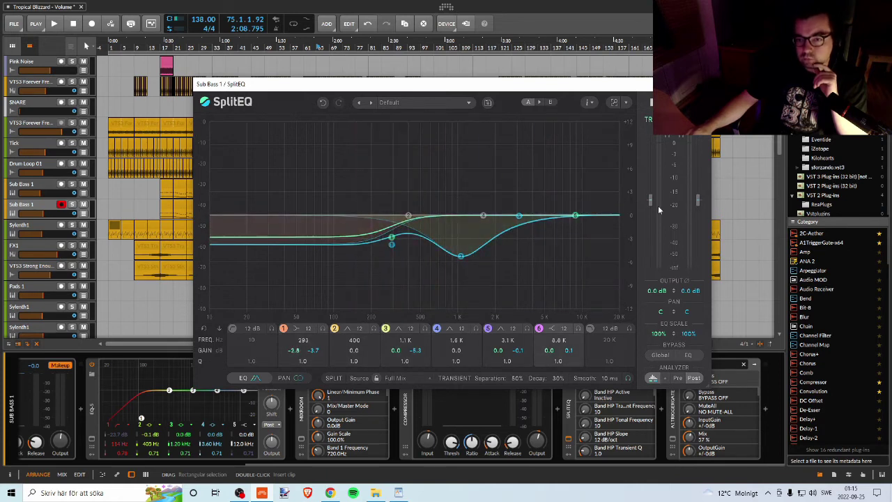
Set SplitEQ's transient output to 1.1 dB and its tonal output to -1.1 dB, and close its window
left_click_drag(648, 202, 699, 206)
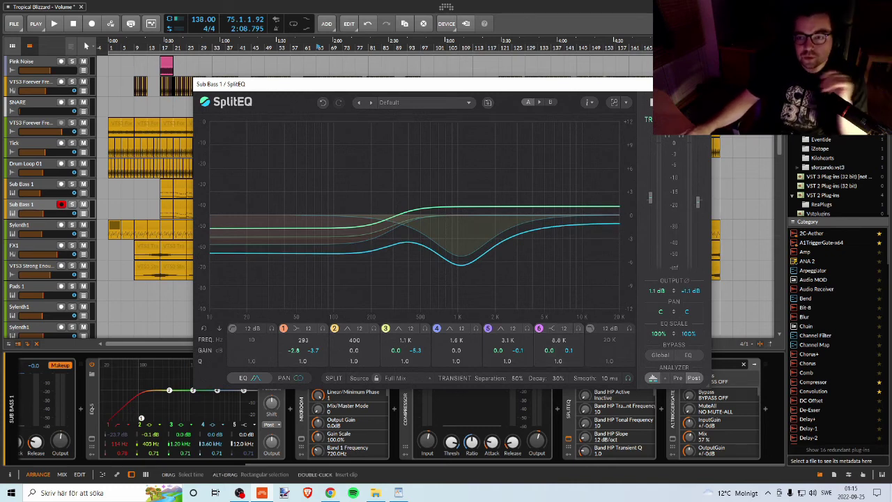
left_click(700, 84)
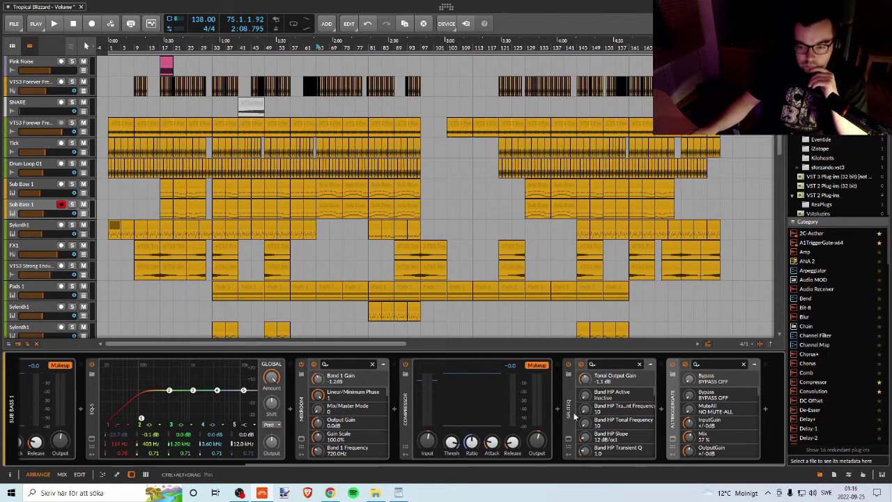
Open the A1TriggerGate plug-in on the second Sub Bass 1 track and position its window so the whole interface fits above the device chain
left_click(673, 441)
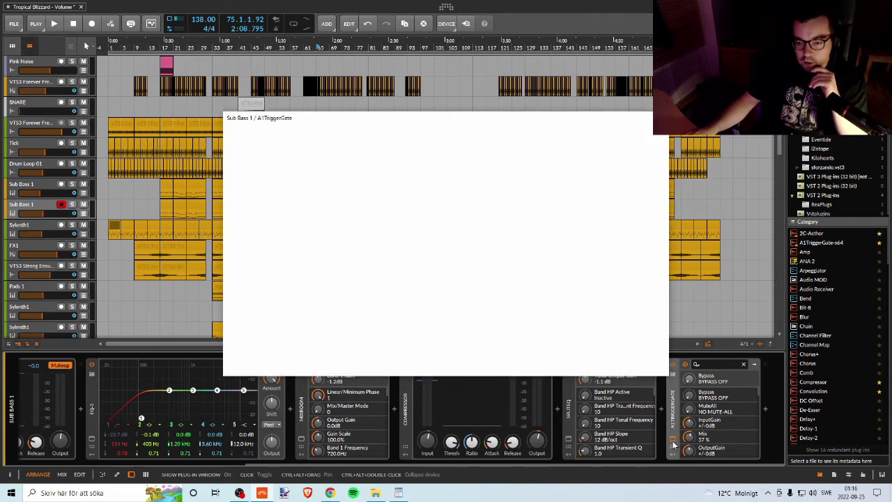
left_click_drag(361, 119, 355, 78)
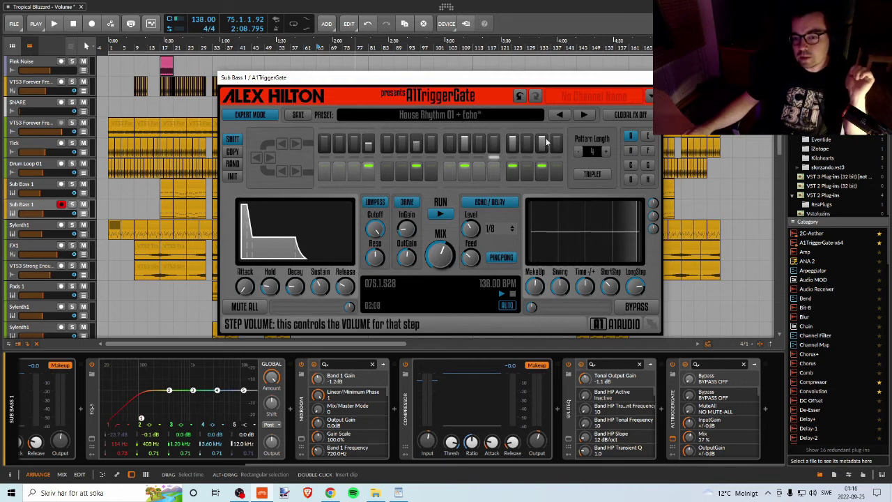
left_click_drag(629, 79, 631, 83)
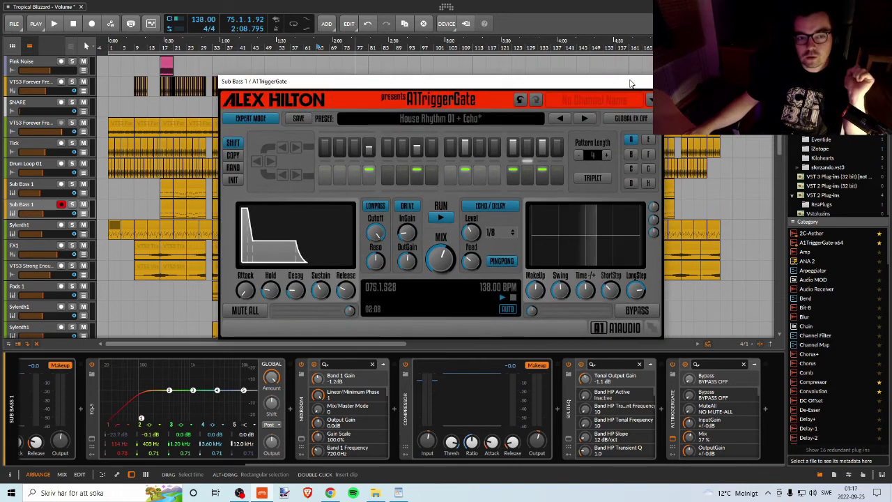
Compare A1TriggerGate's interface with and without the Expert Mode options, leave Expert Mode off, and close the plug-in window
left_click(250, 118)
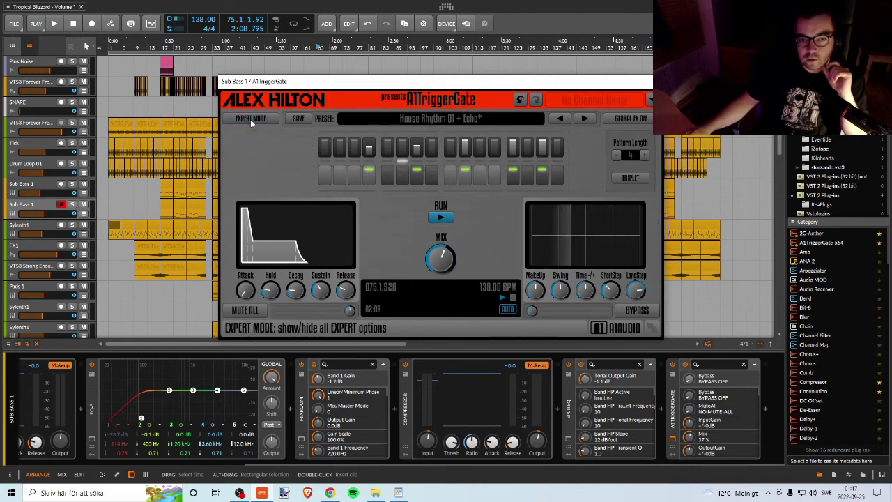
left_click(250, 119)
left_click(250, 119)
left_click(250, 118)
left_click(250, 119)
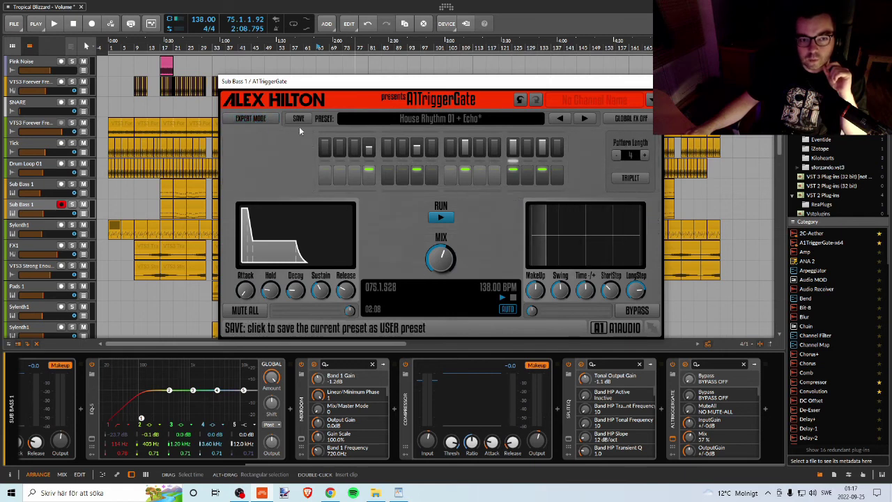
left_click(252, 118)
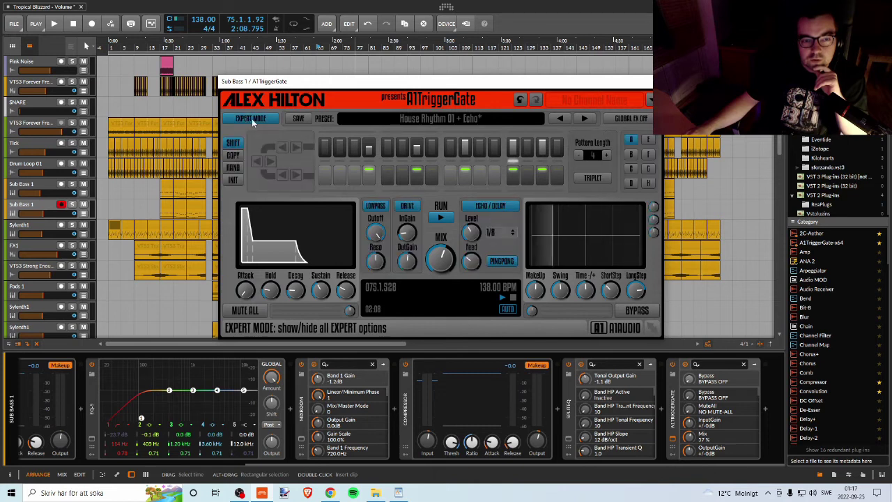
left_click(250, 119)
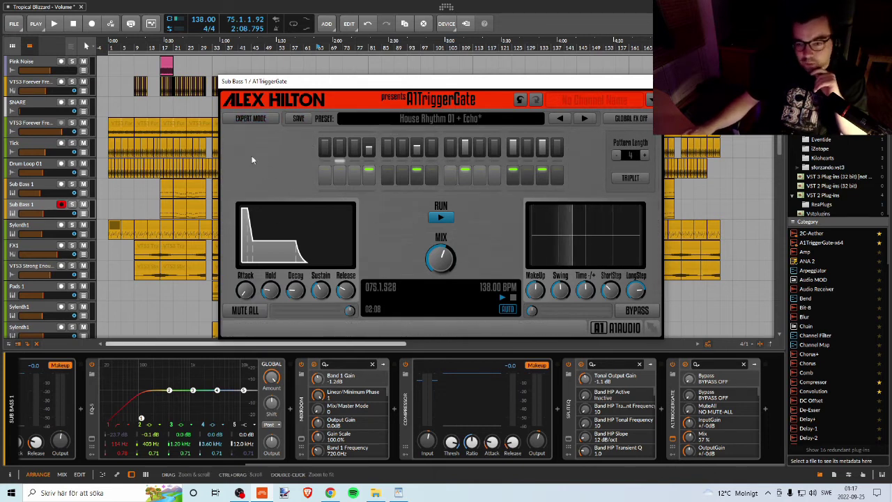
left_click(255, 119)
left_click(255, 118)
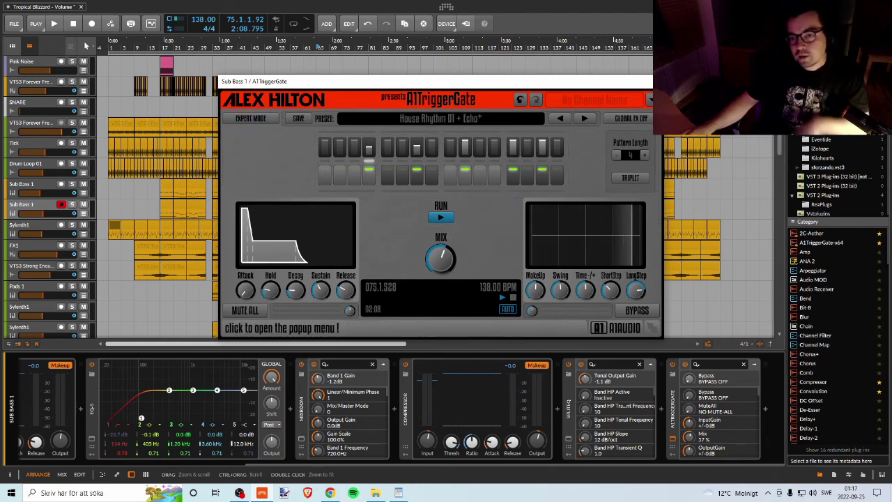
left_click_drag(431, 84, 440, 76)
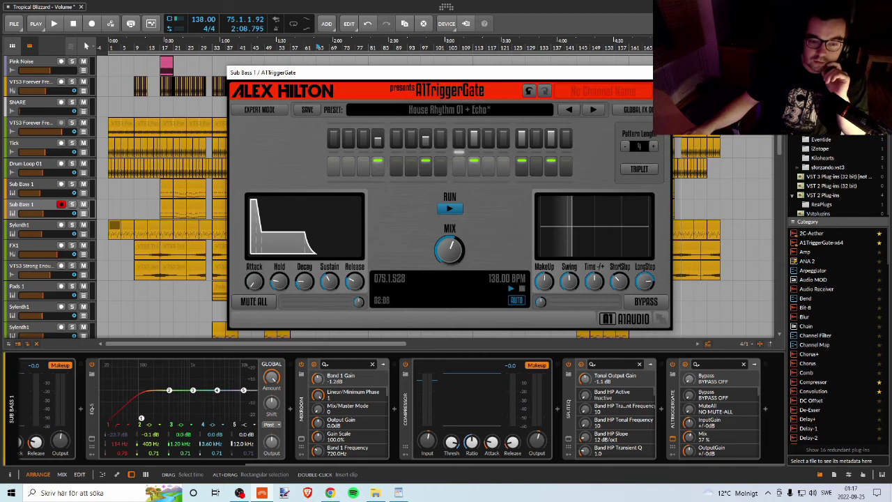
mouse_move(543, 82)
left_mouse_down()
mouse_move(550, 86)
mouse_move(539, 85)
left_mouse_up()
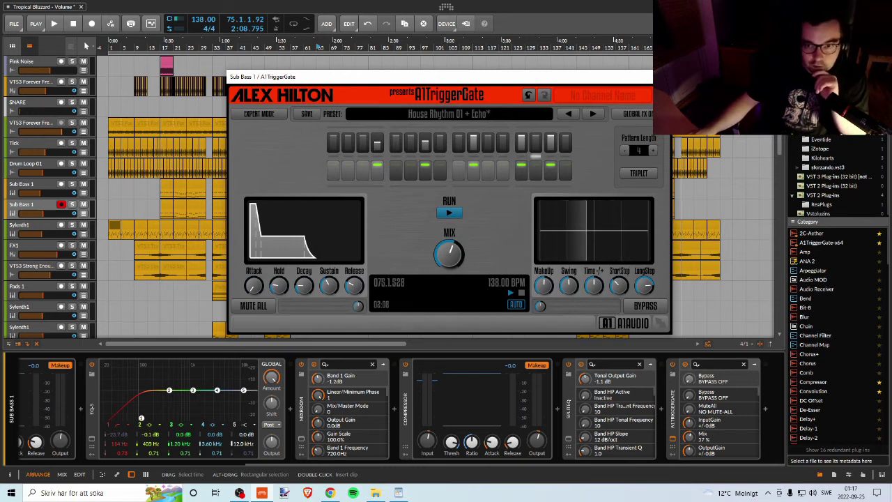
left_click(662, 76)
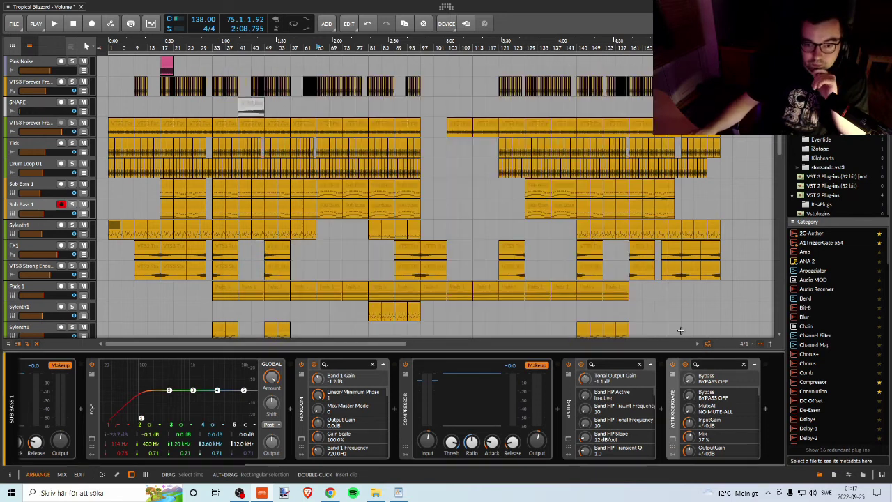
Return to the start of the second Sub Bass 1 track's device chain and select the Pink Noise track
left_click_drag(691, 464, 446, 465)
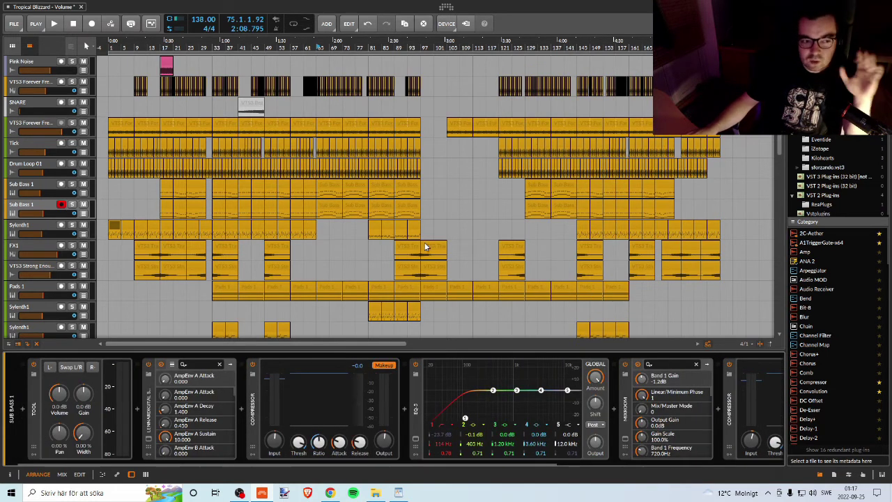
left_click(26, 61)
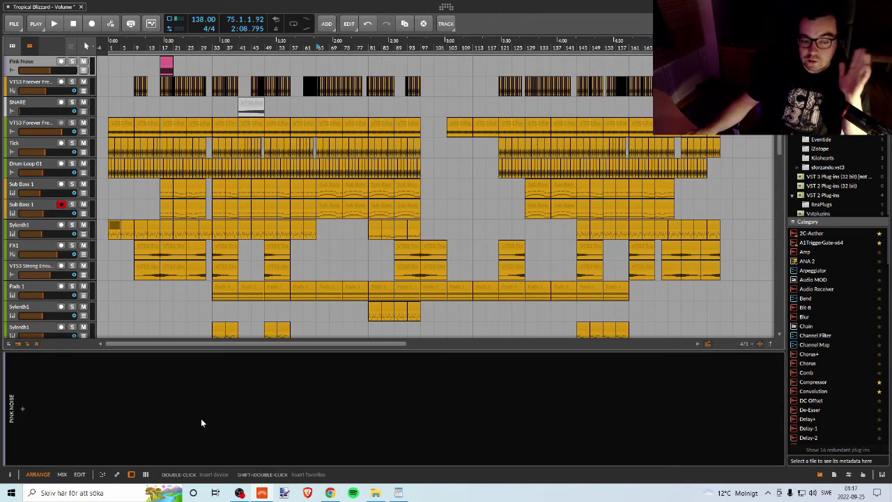
Switch to OBS and stop the screen recording
mouse_move(239, 493)
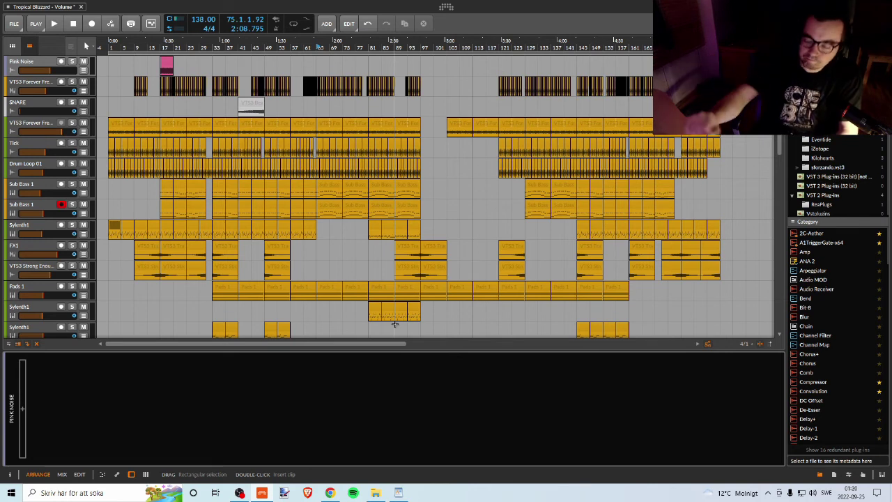
left_click(243, 494)
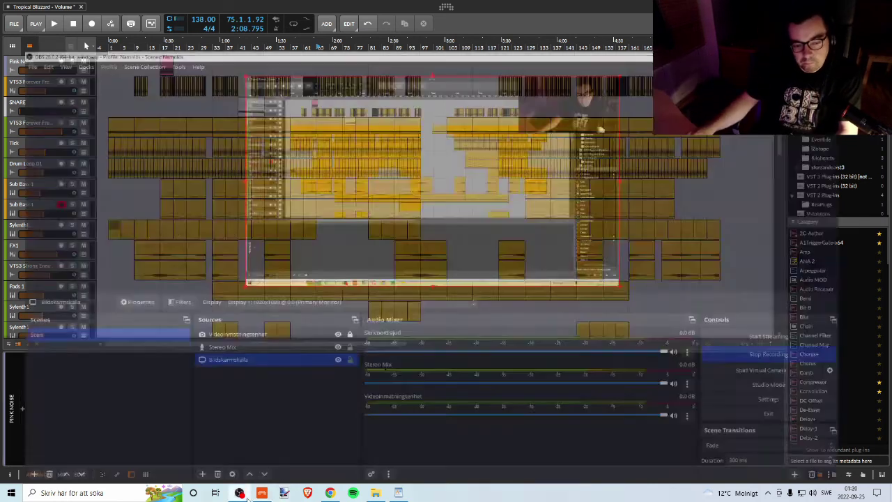
left_click(807, 330)
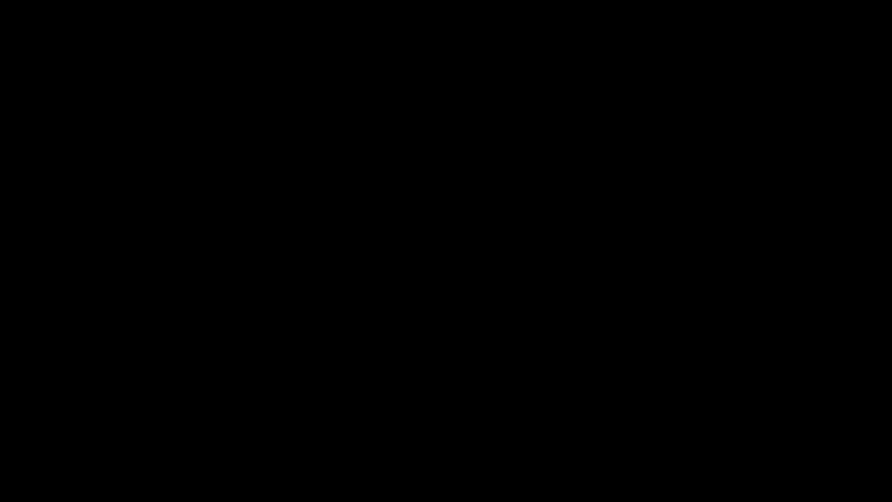